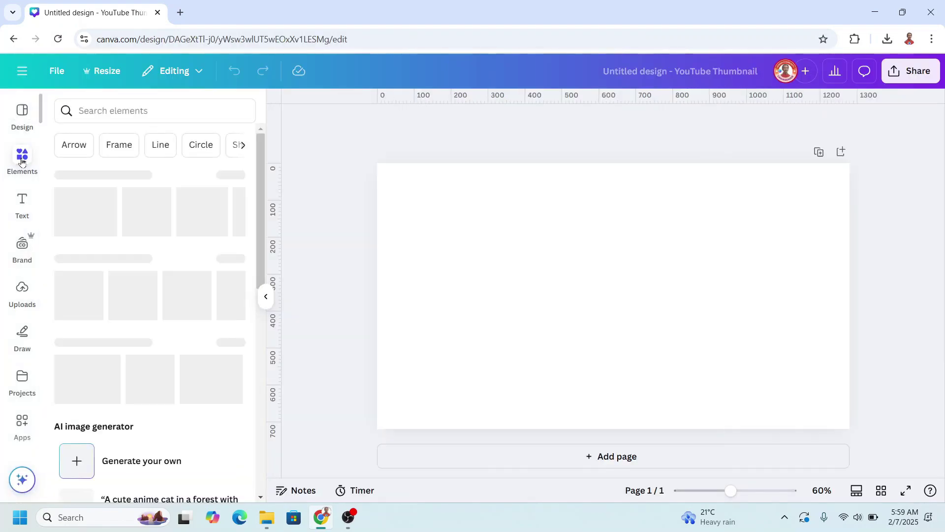
- Add the gold Lion Head logo, shrink it and move it to the page's left side
{"action": "left_click", "coordinate": [94, 198]}
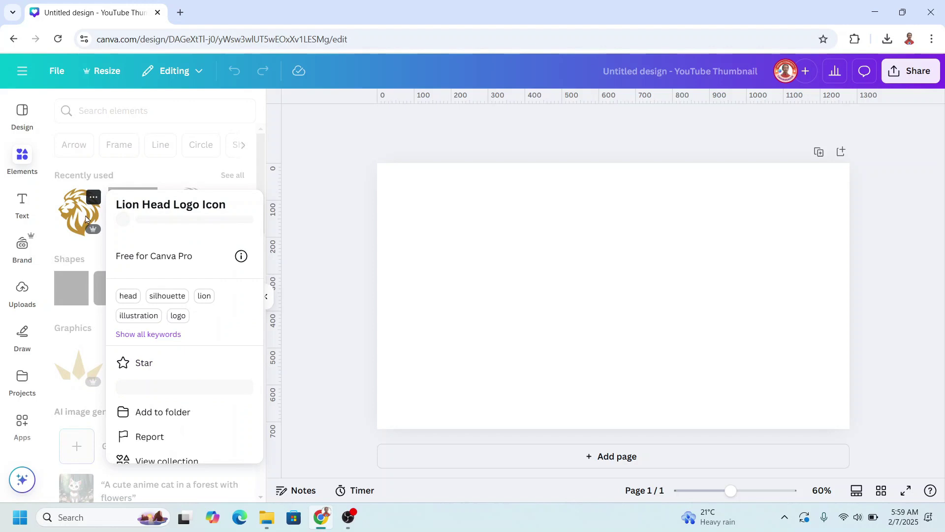
{"action": "left_click", "coordinate": [70, 213]}
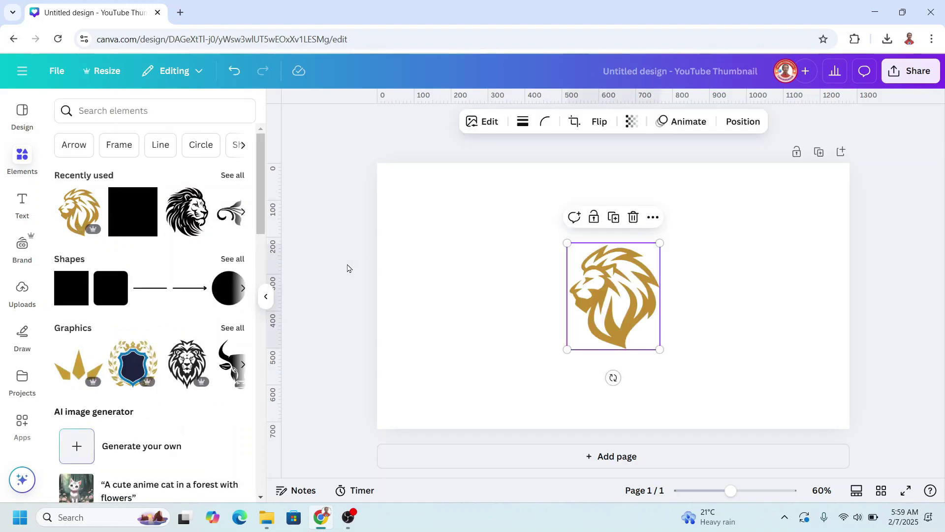
{"action": "left_click_drag", "start_coordinate": [660, 244], "coordinate": [643, 279]}
{"action": "left_click_drag", "start_coordinate": [620, 314], "coordinate": [552, 313]}
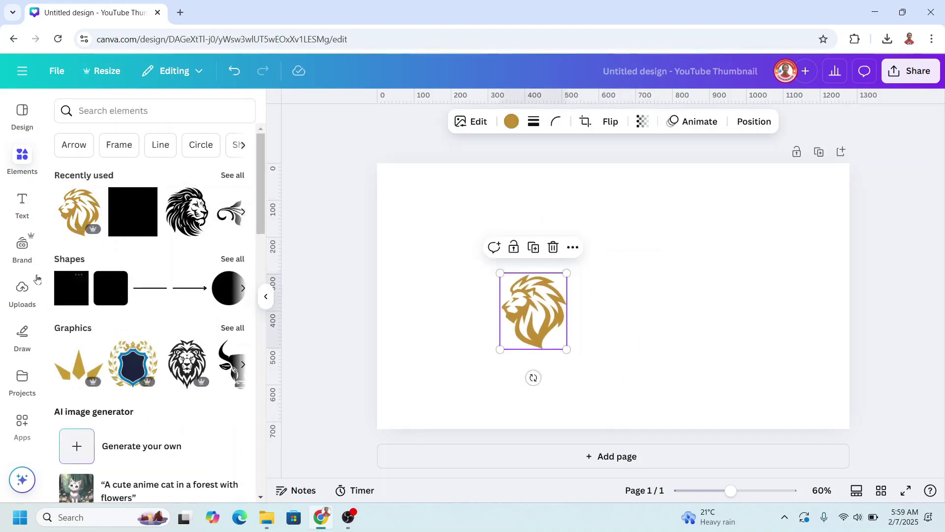
- Add a heading text box reading 'WELCOME TO'
{"action": "left_click", "coordinate": [20, 206]}
{"action": "left_click", "coordinate": [143, 292]}
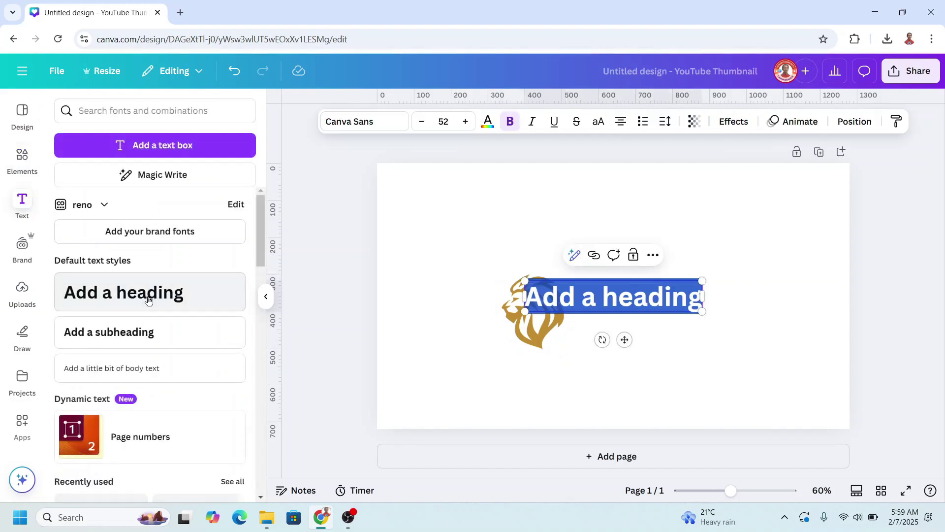
{"action": "type", "text": "WELCOME TO"}
{"action": "key", "text": "Escape"}
- Duplicate the heading below, retype it as 'THE LIONS', and select both lines
{"action": "key", "text": "ctrl+d"}
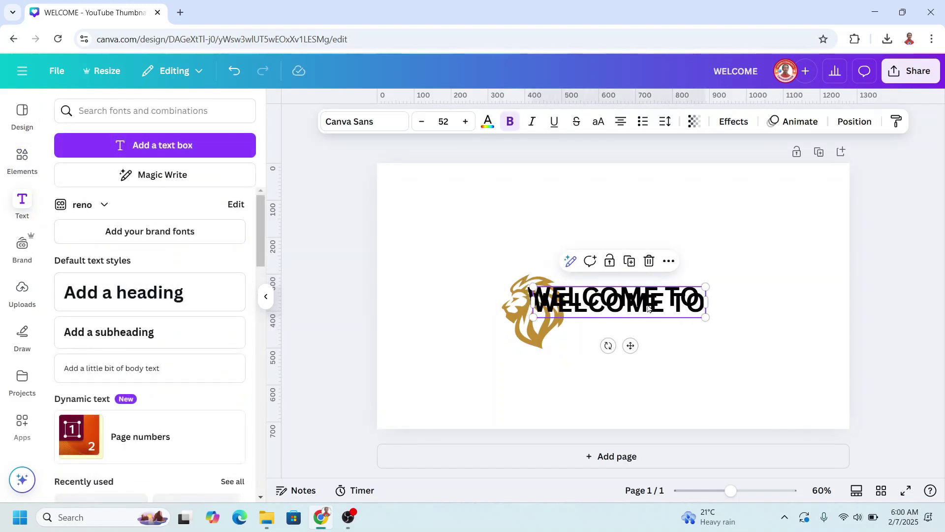
{"action": "left_click_drag", "start_coordinate": [646, 302], "coordinate": [687, 361]}
{"action": "double_click", "coordinate": [687, 365]}
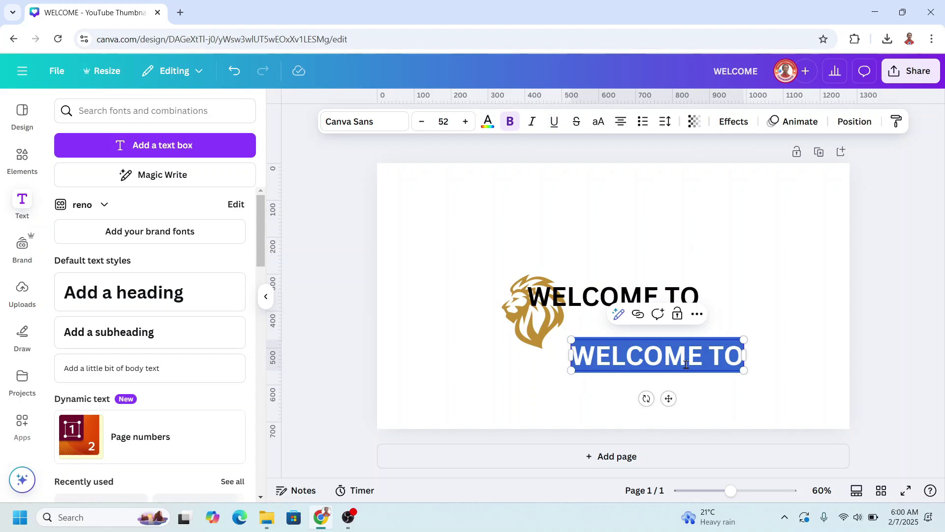
{"action": "type", "text": "THE LIONS"}
{"action": "left_click", "coordinate": [745, 380]}
{"action": "left_click_drag", "start_coordinate": [751, 377], "coordinate": [631, 260]}
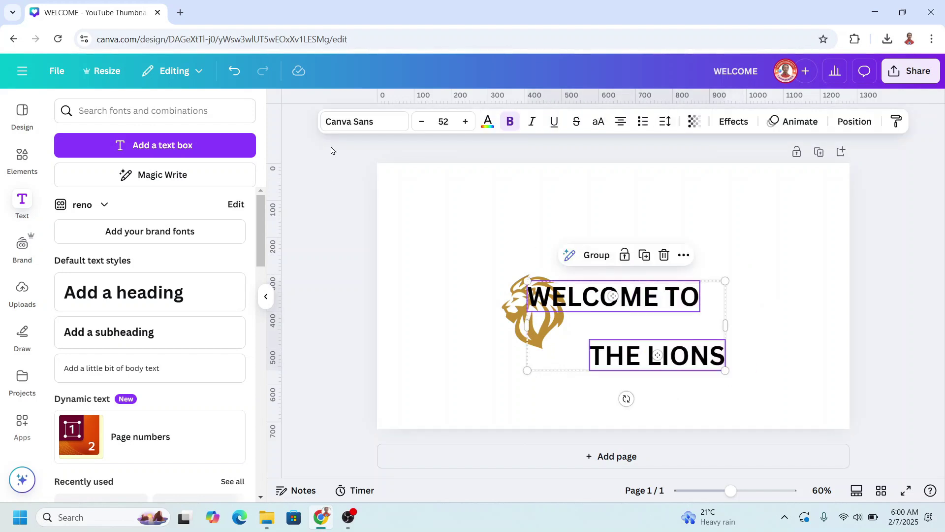
- Set both heading lines to Droid Serif Bold
{"action": "left_click", "coordinate": [360, 123]}
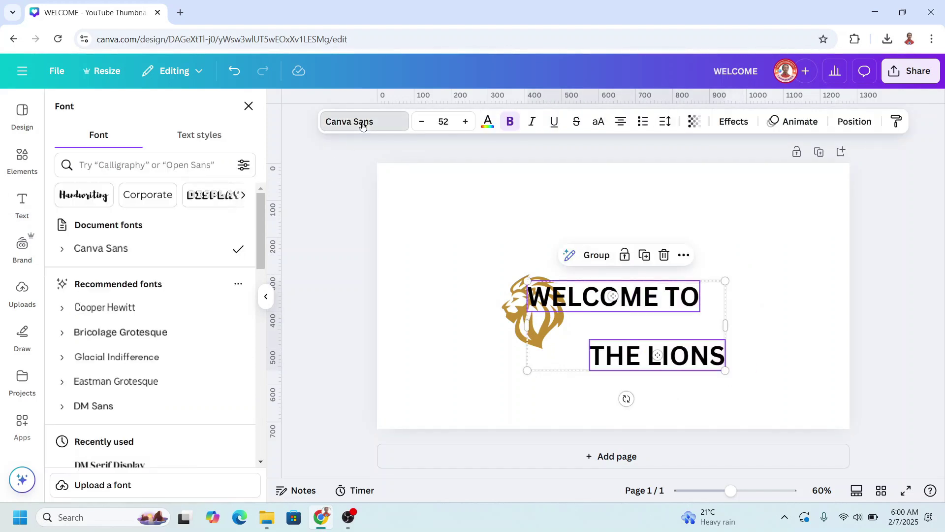
{"action": "scroll", "coordinate": [148, 320], "scroll_direction": "down", "scroll_amount": 3}
{"action": "left_click", "coordinate": [60, 370]}
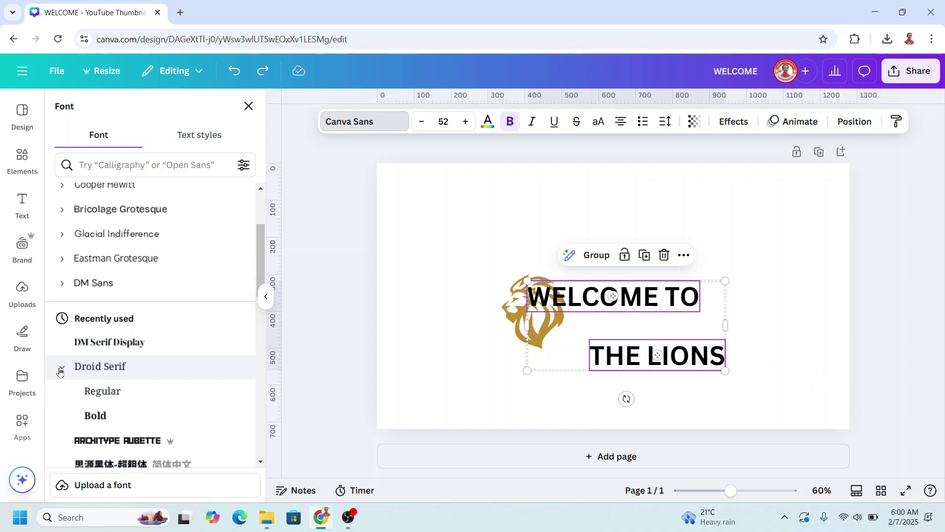
{"action": "left_click", "coordinate": [96, 416]}
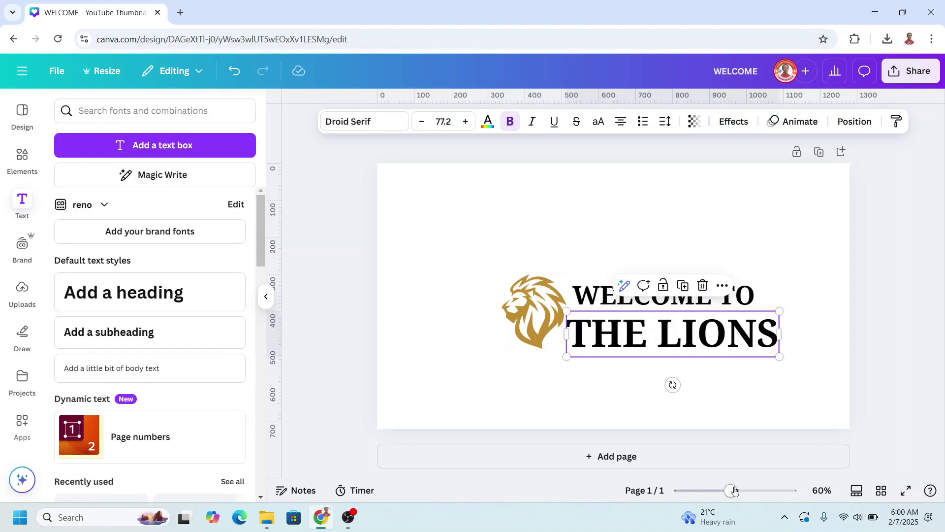
{"action": "scroll", "coordinate": [613, 303], "scroll_direction": "up", "scroll_amount": 5}
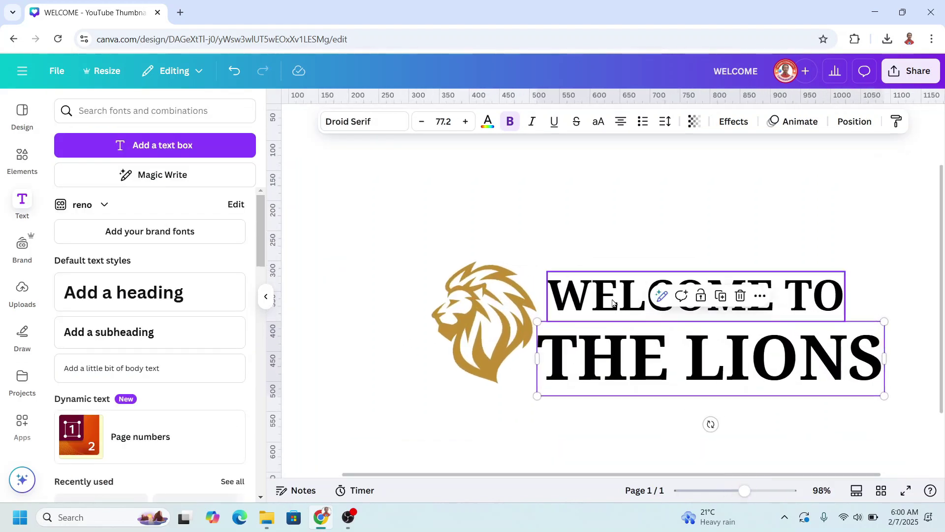
- Enlarge the WELCOME TO line and nudge it down toward THE LIONS
{"action": "left_click", "coordinate": [613, 303]}
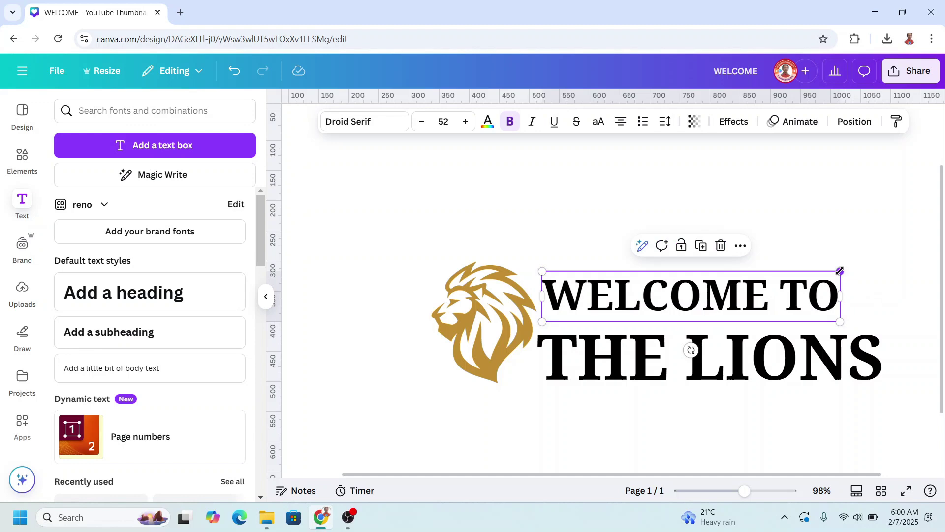
{"action": "left_click_drag", "start_coordinate": [840, 271], "coordinate": [884, 270]}
{"action": "left_click_drag", "start_coordinate": [764, 302], "coordinate": [759, 310]}
- Add the Dark Wooden Texture from recently used elements to the page
{"action": "key", "text": "ctrl+a"}
{"action": "key", "text": "ctrl+minus"}
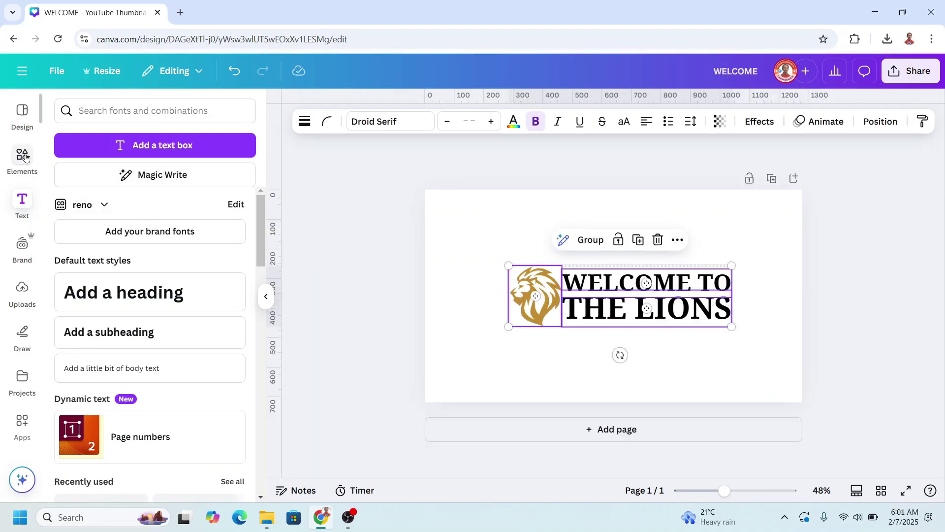
{"action": "left_click", "coordinate": [22, 157]}
{"action": "left_click", "coordinate": [232, 173]}
{"action": "left_click", "coordinate": [155, 274]}
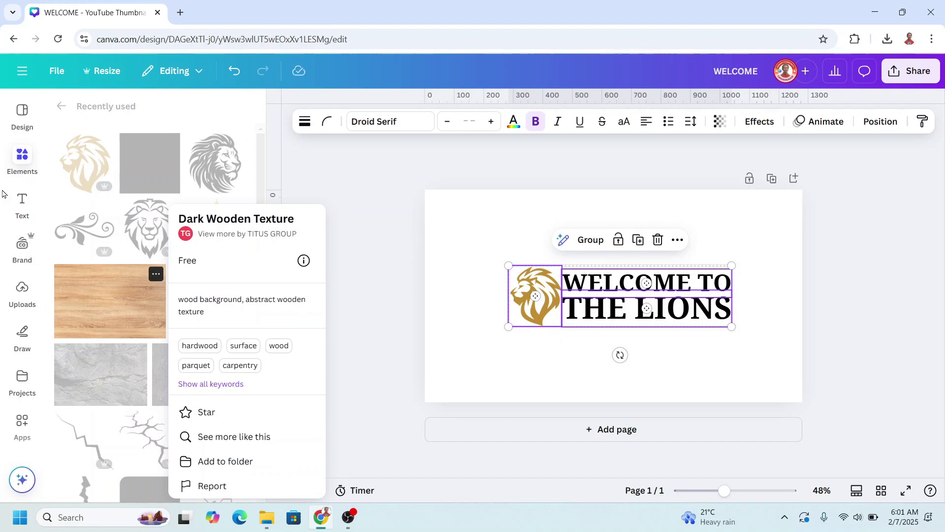
{"action": "left_click", "coordinate": [120, 310]}
{"action": "left_click", "coordinate": [121, 310]}
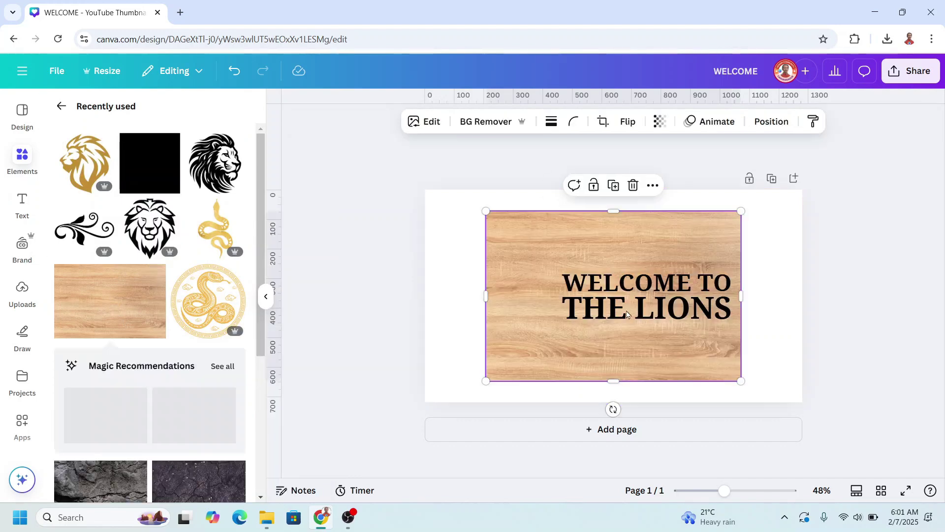
- Send the wood texture to the back, move it under the title and shorten it into a banner
{"action": "right_click", "coordinate": [635, 242]}
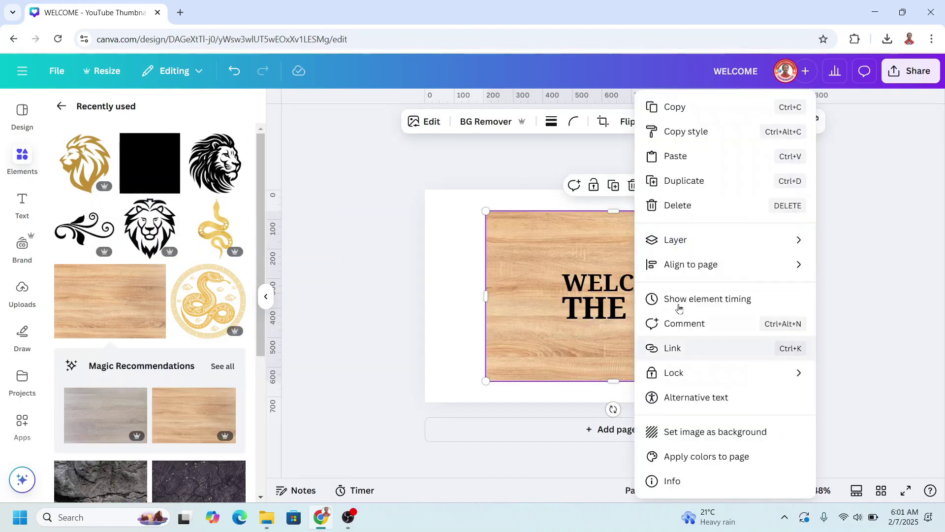
{"action": "mouse_move", "coordinate": [657, 240]}
{"action": "left_click", "coordinate": [513, 314]}
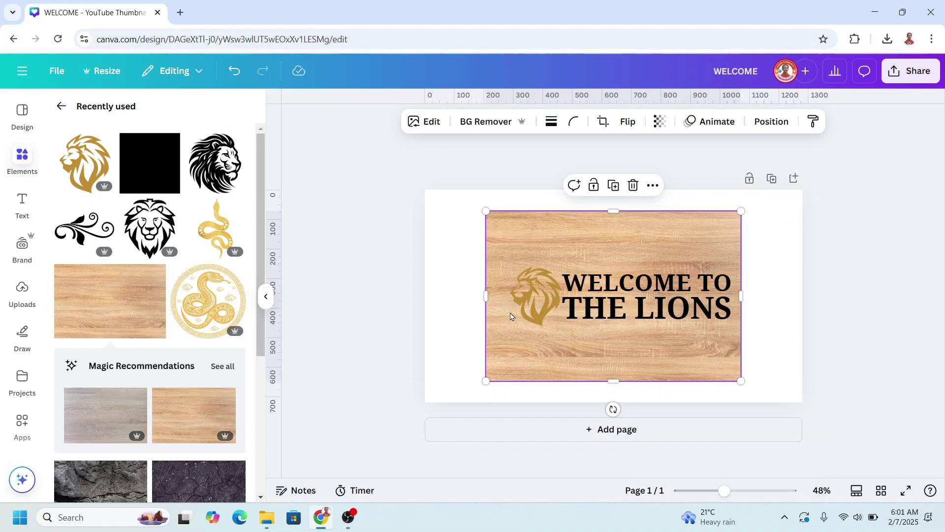
{"action": "left_click", "coordinate": [608, 242]}
{"action": "left_click_drag", "start_coordinate": [608, 242], "coordinate": [615, 292]}
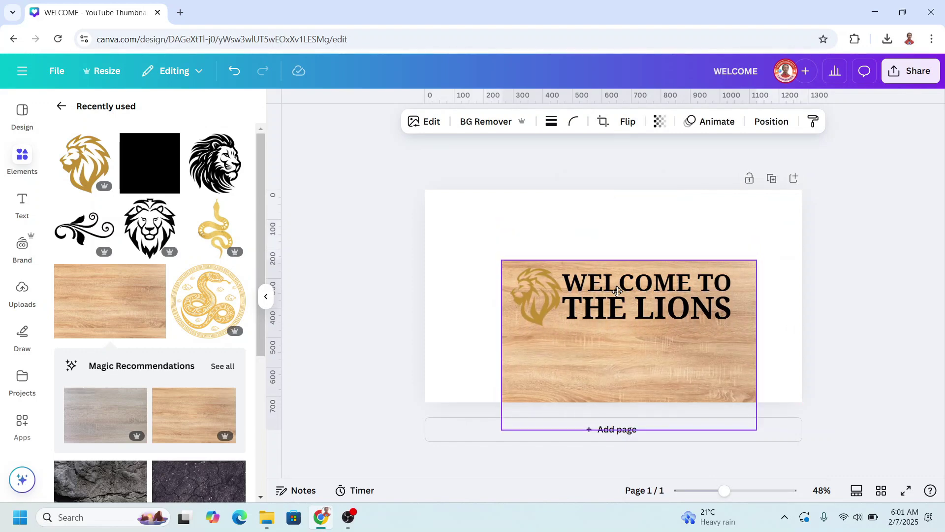
{"action": "left_click_drag", "start_coordinate": [622, 429], "coordinate": [634, 328]}
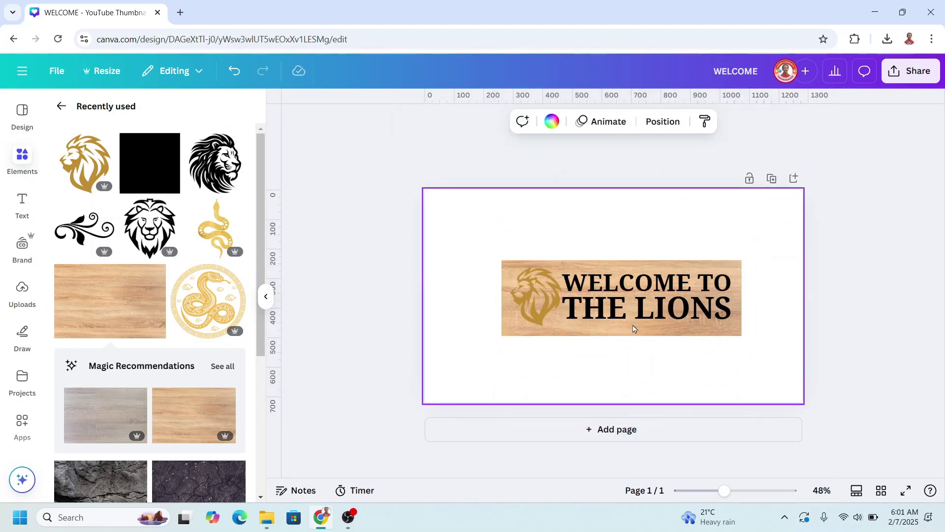
- Recolour the lion logo white
{"action": "left_click", "coordinate": [528, 296]}
{"action": "left_click", "coordinate": [500, 125]}
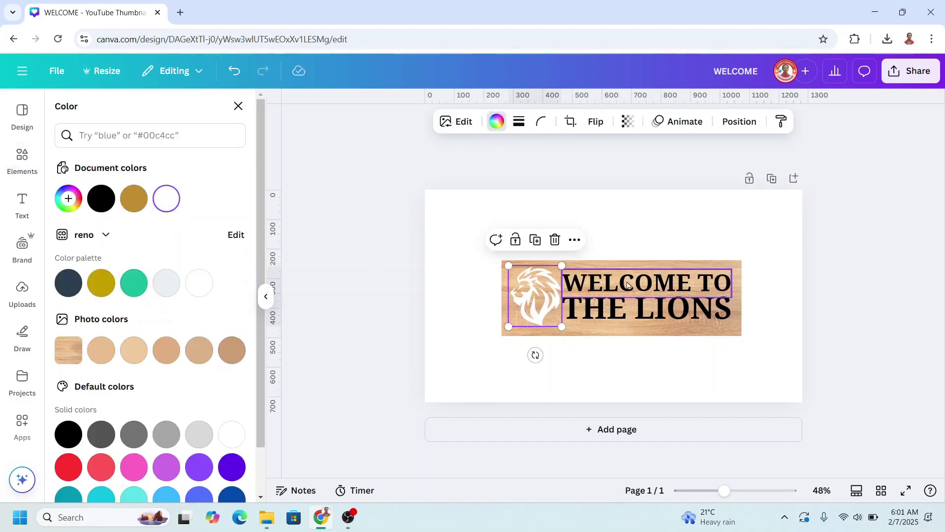
{"action": "left_click", "coordinate": [639, 316]}
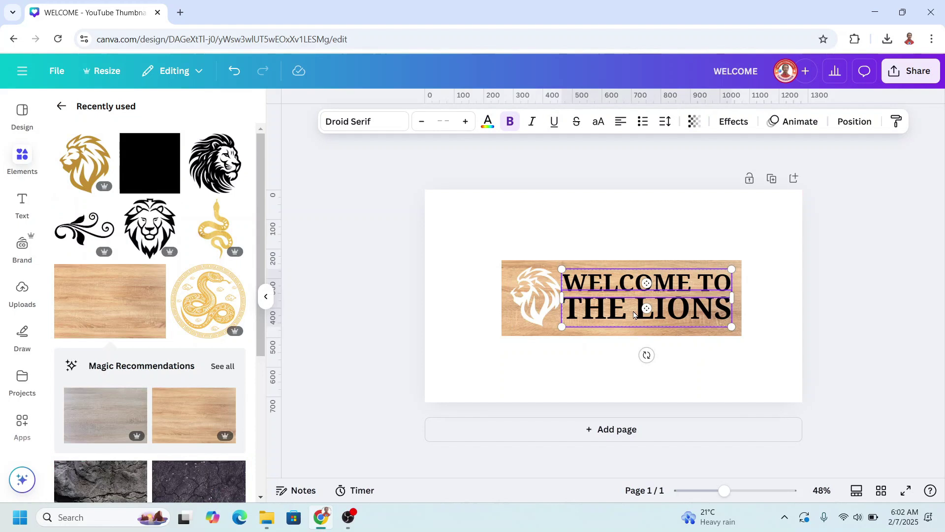
- Select the lion, title and wood together, enlarge the banner slightly and centre it
{"action": "left_click_drag", "start_coordinate": [771, 229], "coordinate": [468, 380]}
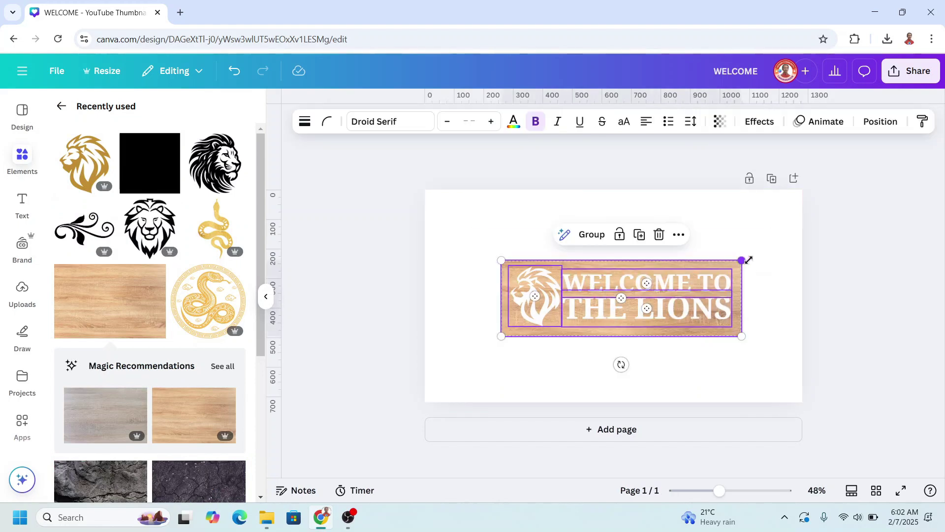
{"action": "left_click_drag", "start_coordinate": [742, 260], "coordinate": [773, 250]}
{"action": "left_click_drag", "start_coordinate": [711, 273], "coordinate": [697, 277]}
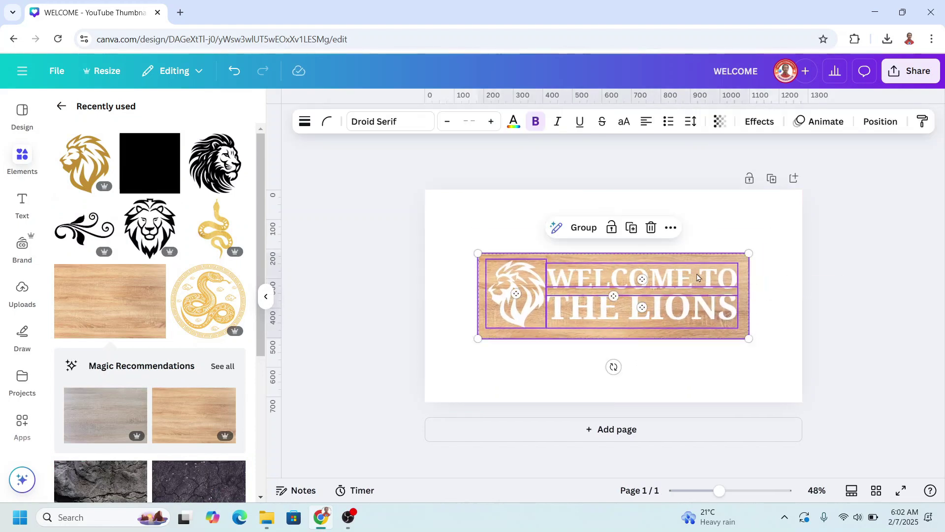
- Download the design as a PNG
{"action": "left_click", "coordinate": [911, 70]}
{"action": "left_click", "coordinate": [724, 309]}
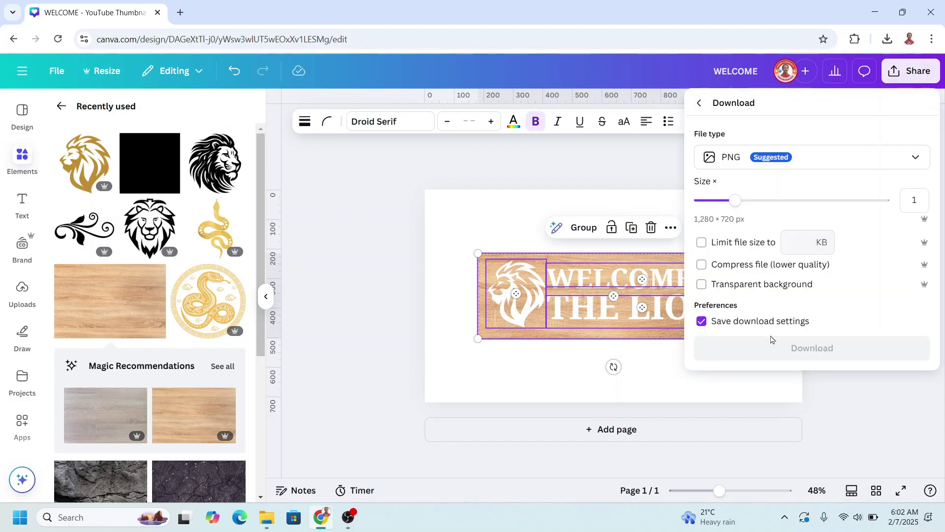
{"action": "left_click", "coordinate": [781, 348]}
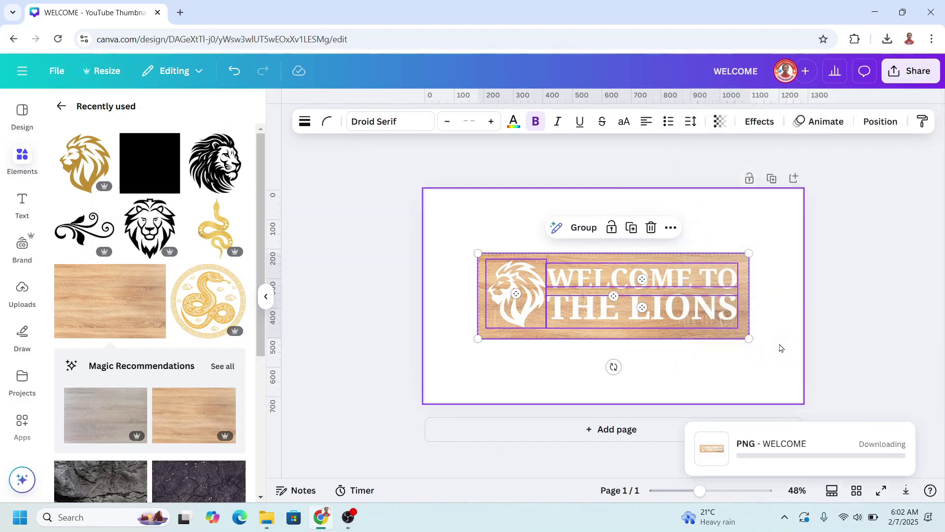
- Delete the lion, THE LIONS and WELCOME TO elements, leaving the wood board selected
{"action": "left_click", "coordinate": [502, 217]}
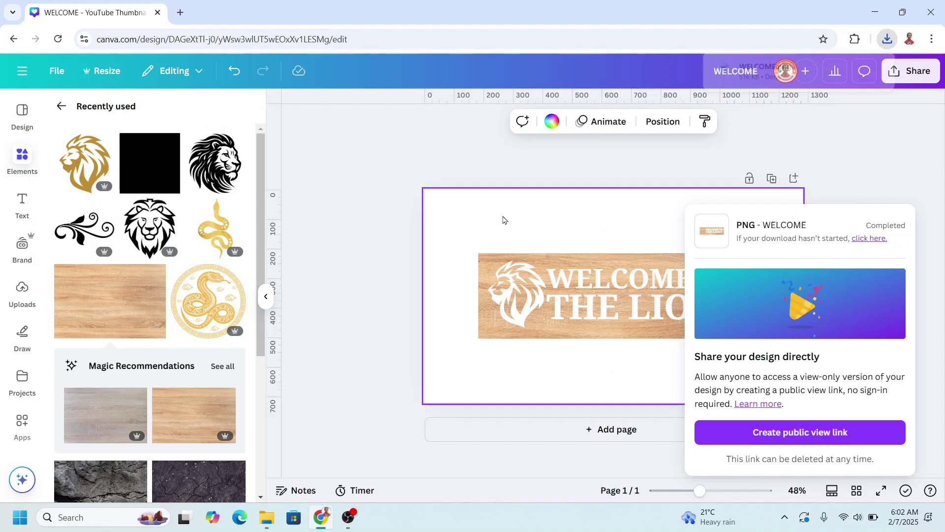
{"action": "left_click", "coordinate": [521, 294]}
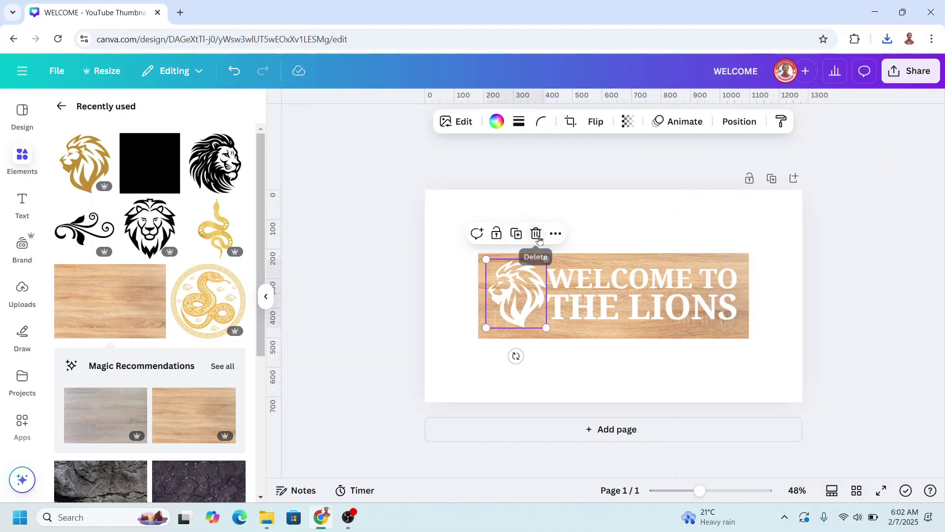
{"action": "left_click", "coordinate": [536, 233]}
{"action": "left_click", "coordinate": [616, 306]}
{"action": "left_click", "coordinate": [671, 261]}
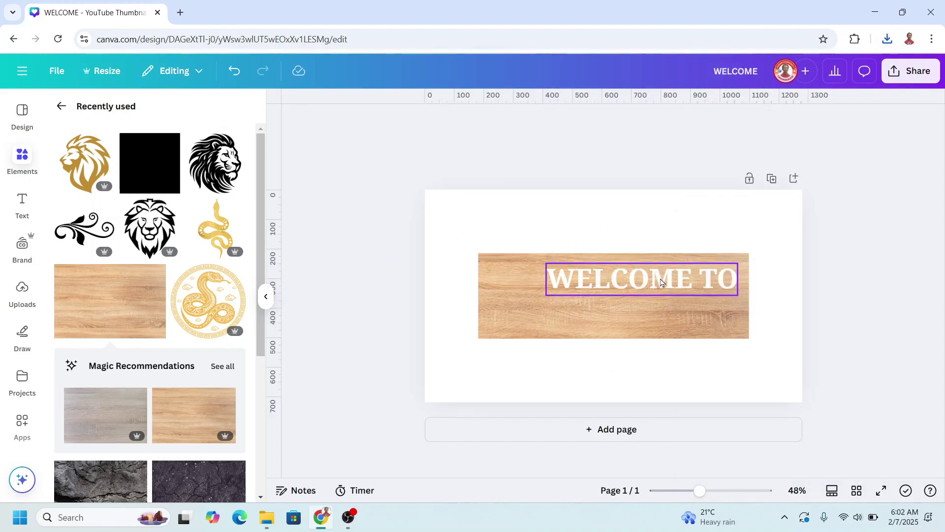
{"action": "left_click", "coordinate": [669, 273]}
{"action": "left_click", "coordinate": [672, 235]}
{"action": "left_click", "coordinate": [662, 303]}
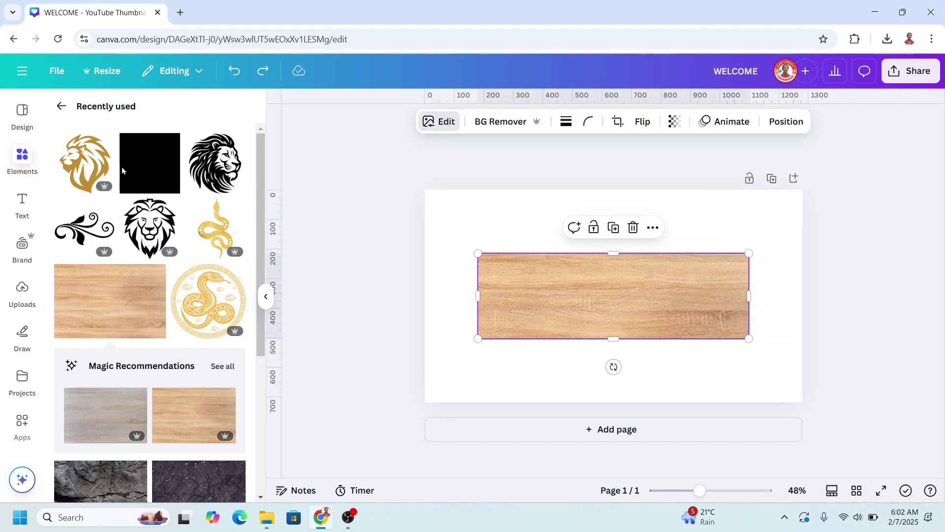
- In Adjust's colour edit, set the wood tone's saturation to 62 and brightness to -54
{"action": "left_click", "coordinate": [109, 141]}
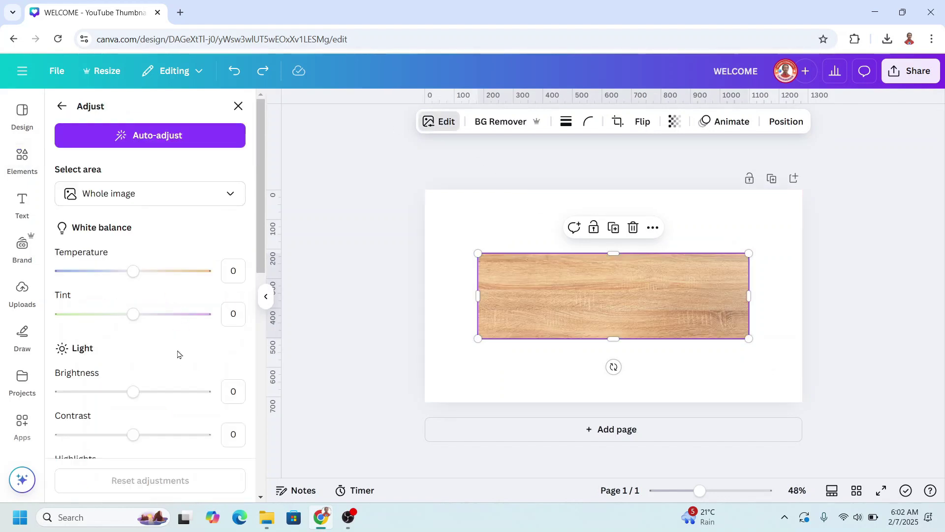
{"action": "scroll", "coordinate": [178, 354], "scroll_direction": "down", "scroll_amount": 6}
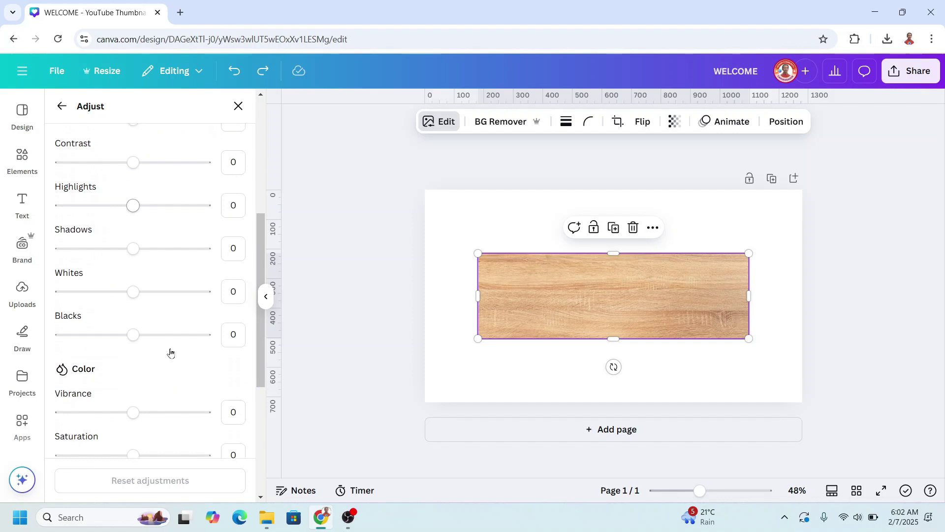
{"action": "scroll", "coordinate": [170, 352], "scroll_direction": "down", "scroll_amount": 3}
{"action": "left_click", "coordinate": [99, 353]}
{"action": "scroll", "coordinate": [129, 355], "scroll_direction": "down", "scroll_amount": 1}
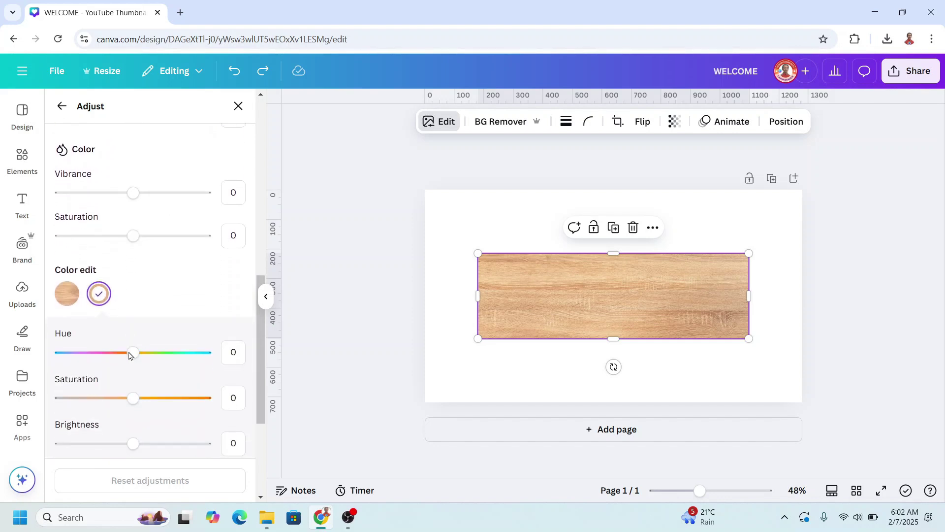
{"action": "left_click_drag", "start_coordinate": [134, 398], "coordinate": [177, 398]}
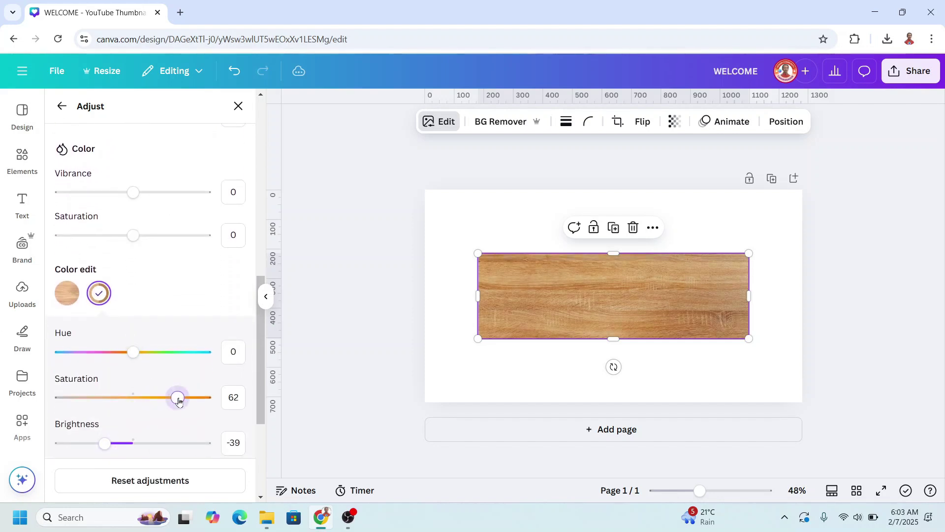
{"action": "left_click_drag", "start_coordinate": [133, 442], "coordinate": [95, 443]}
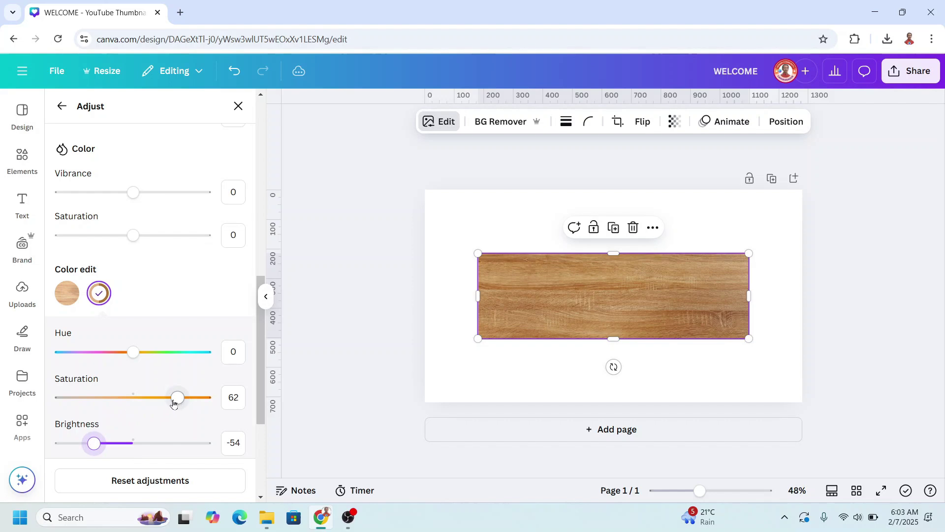
- Drag the downloaded WELCOME.png onto the board, enlarge it to fill the page, and apply BG Remover
{"action": "left_click", "coordinate": [890, 40]}
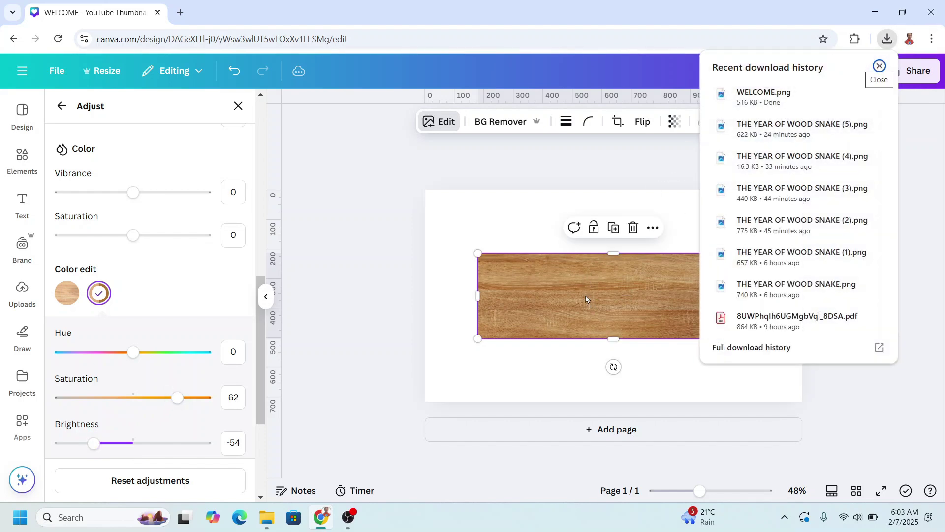
{"action": "left_click_drag", "start_coordinate": [585, 299], "coordinate": [528, 251]}
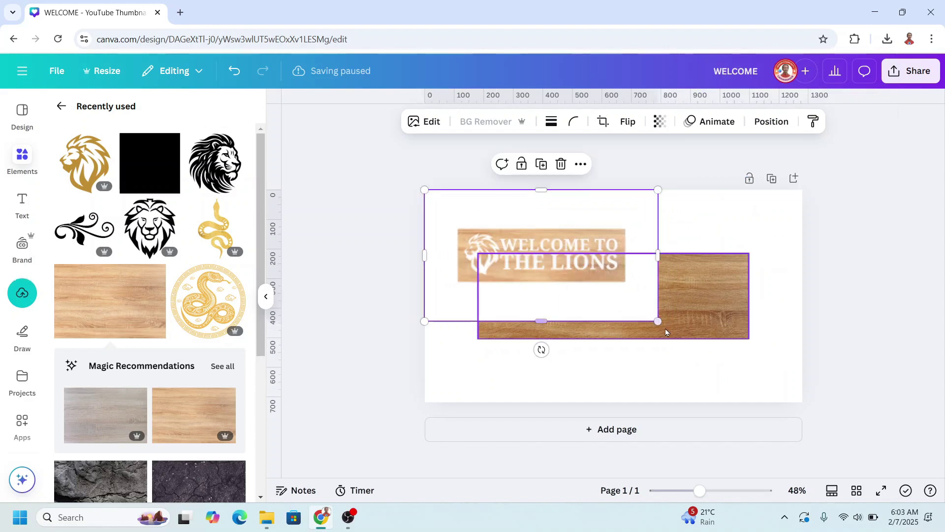
{"action": "left_click_drag", "start_coordinate": [658, 320], "coordinate": [800, 420]}
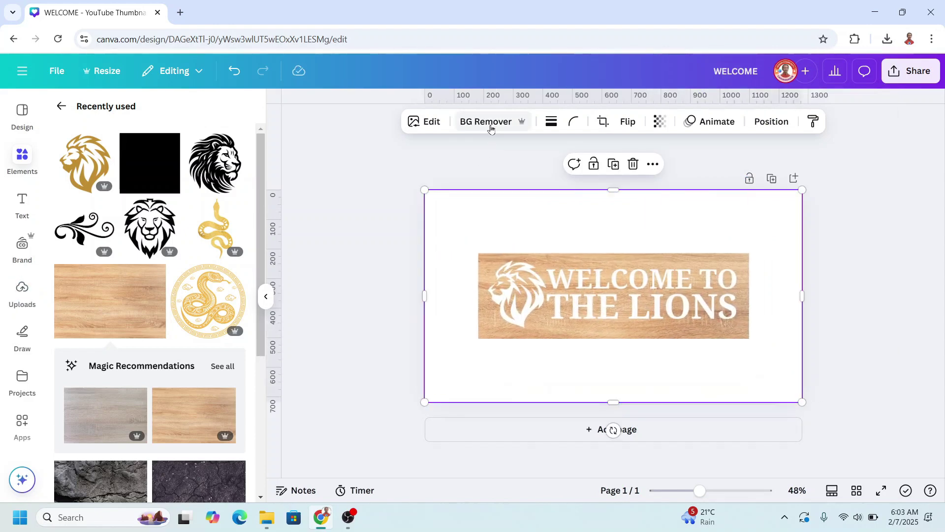
{"action": "left_click", "coordinate": [486, 122]}
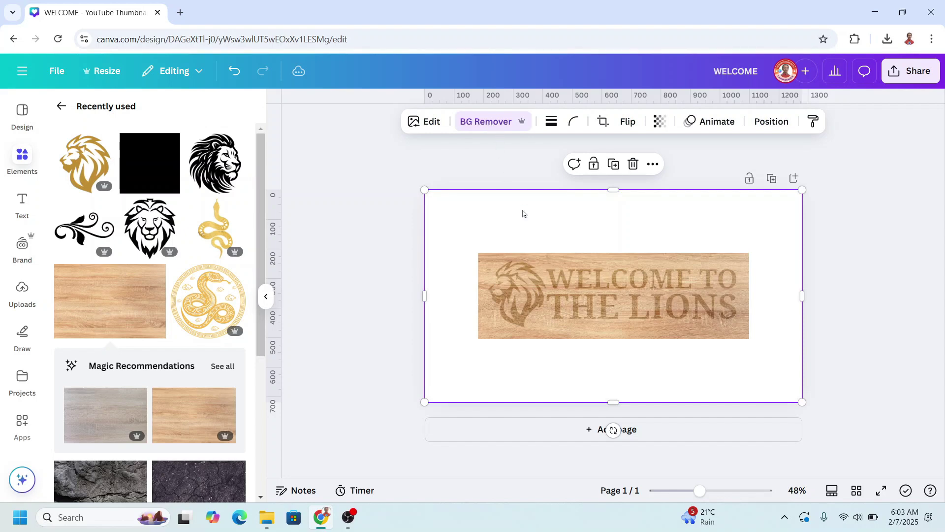
- Apply a drop shadow to the sign image with blur 2
{"action": "left_click", "coordinate": [425, 122]}
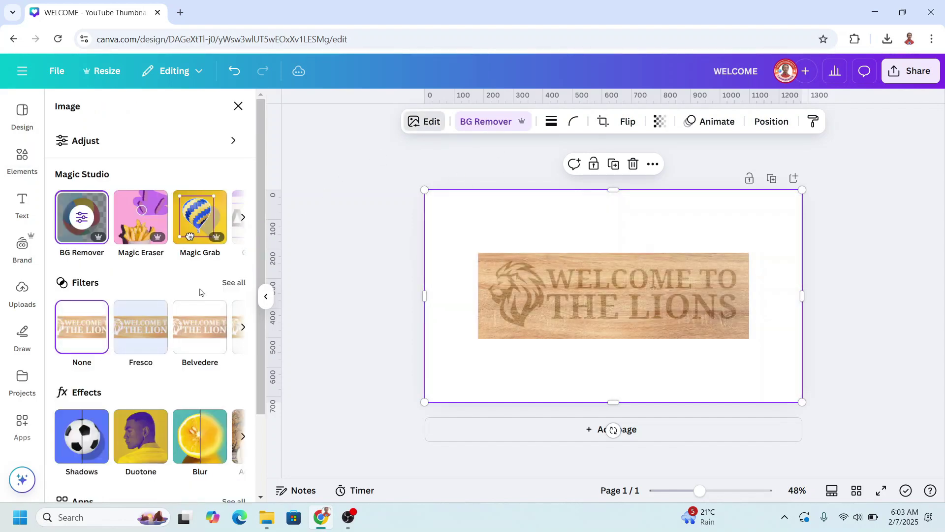
{"action": "scroll", "coordinate": [135, 323], "scroll_direction": "down", "scroll_amount": 2}
{"action": "scroll", "coordinate": [135, 323], "scroll_direction": "down", "scroll_amount": 1}
{"action": "left_click", "coordinate": [76, 340]}
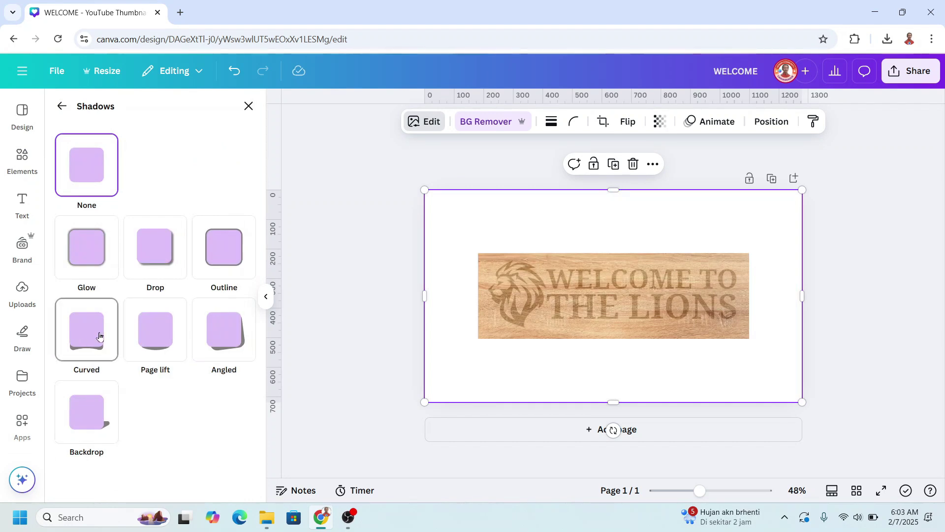
{"action": "left_click", "coordinate": [155, 251]}
{"action": "scroll", "coordinate": [124, 295], "scroll_direction": "down", "scroll_amount": 4}
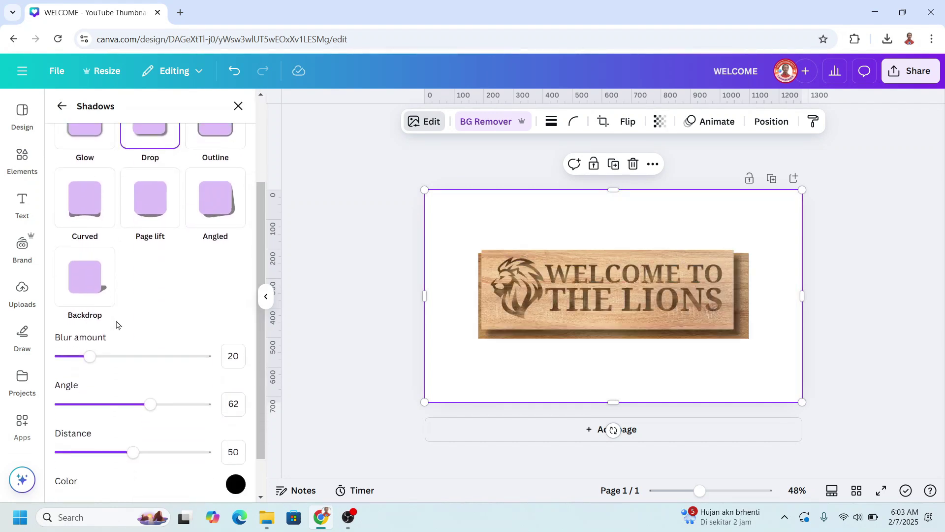
{"action": "left_click", "coordinate": [240, 309]}
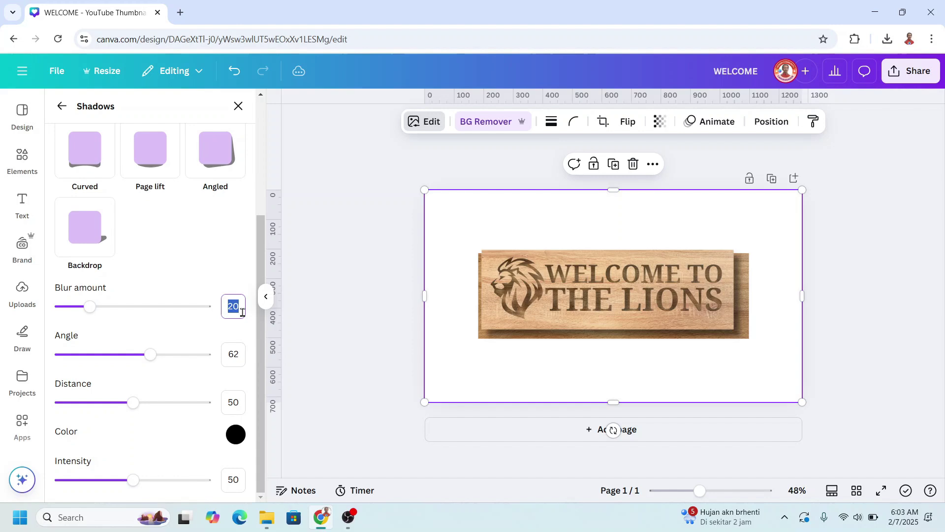
{"action": "type", "text": "2"}
{"action": "key", "text": "Return"}
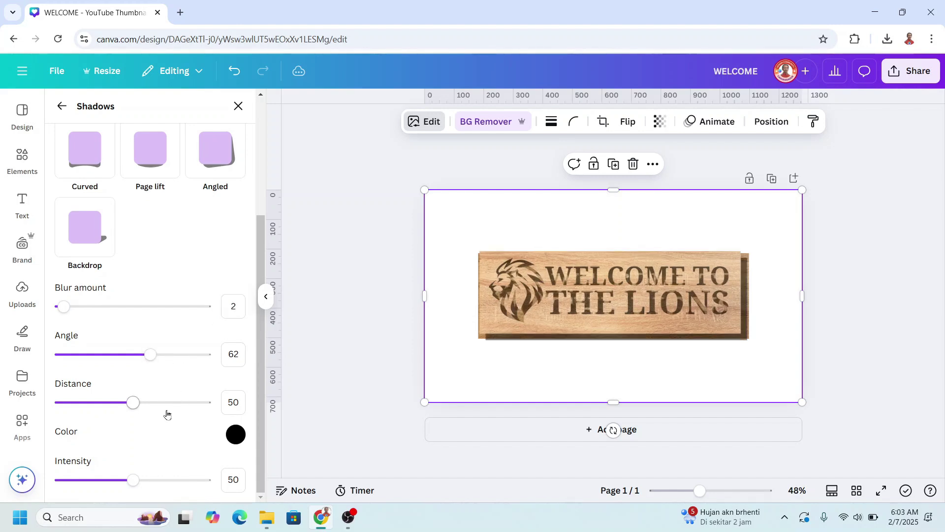
- Set the shadow distance to 6, angle to 16 and intensity to 85
{"action": "left_click", "coordinate": [239, 403]}
{"action": "type", "text": "6"}
{"action": "key", "text": "Return"}
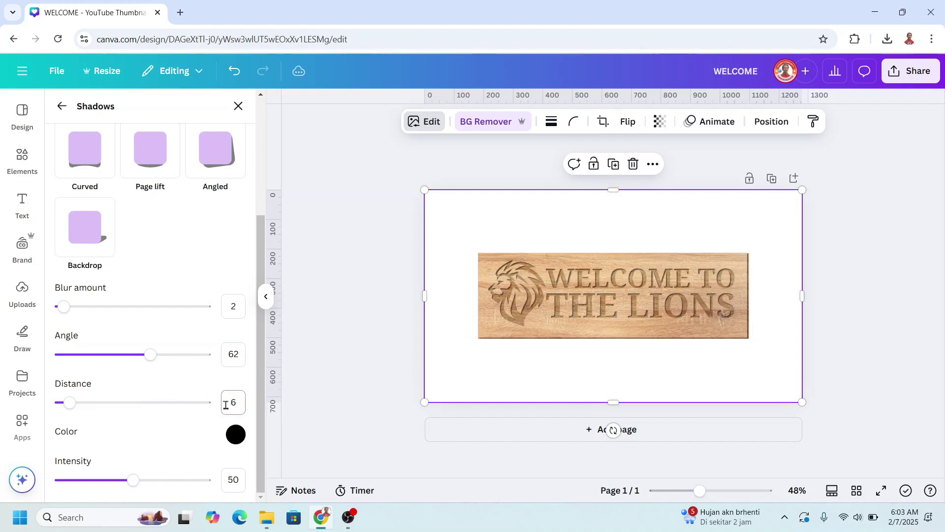
{"action": "left_click", "coordinate": [238, 354]}
{"action": "type", "text": "16"}
{"action": "key", "text": "Return"}
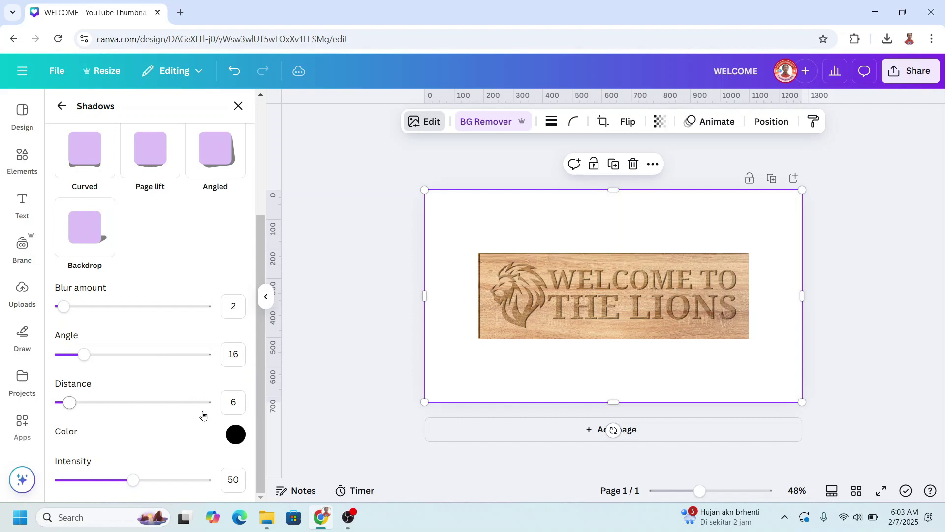
{"action": "left_click", "coordinate": [243, 481]}
{"action": "type", "text": "85"}
{"action": "key", "text": "Return"}
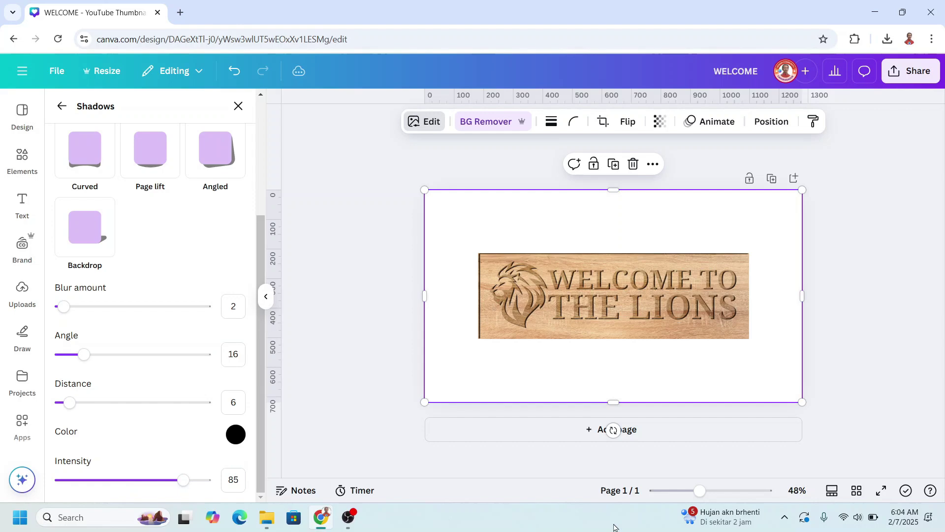
- Duplicate the sign image and align the copy exactly over the original
{"action": "left_click_drag", "start_coordinate": [699, 490], "coordinate": [711, 491]}
{"action": "key", "text": "ctrl+z"}
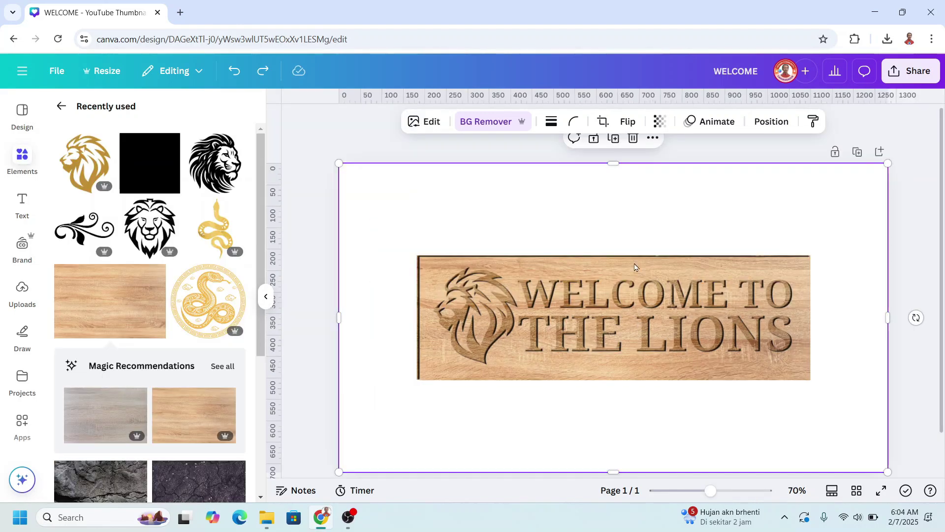
{"action": "left_click", "coordinate": [614, 138]}
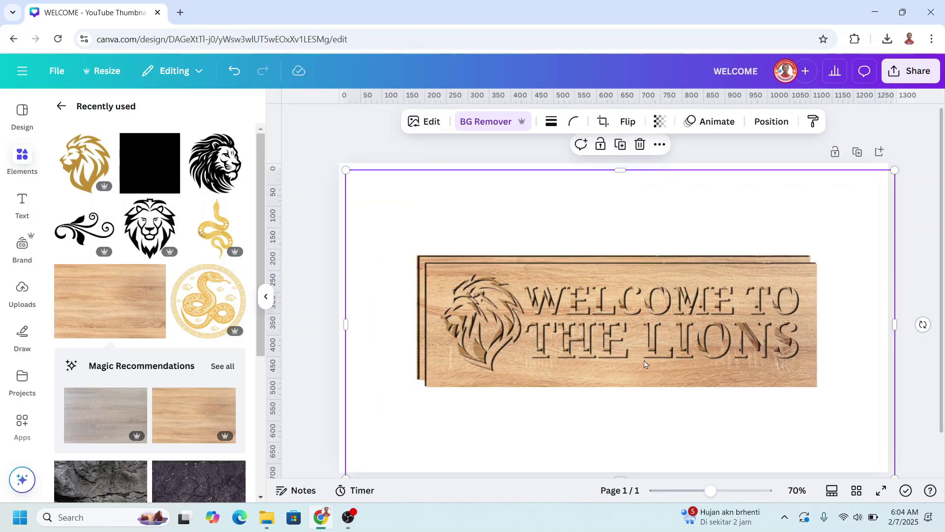
{"action": "left_click_drag", "start_coordinate": [650, 352], "coordinate": [643, 345]}
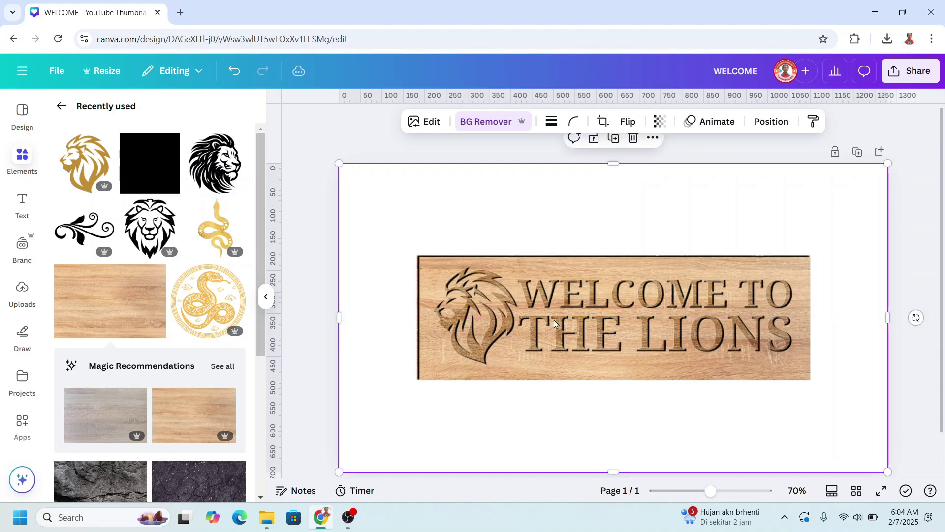
- Switch the copy's shadow to Curved with a blur amount of 0
{"action": "left_click", "coordinate": [425, 121]}
{"action": "scroll", "coordinate": [174, 346], "scroll_direction": "down", "scroll_amount": 2}
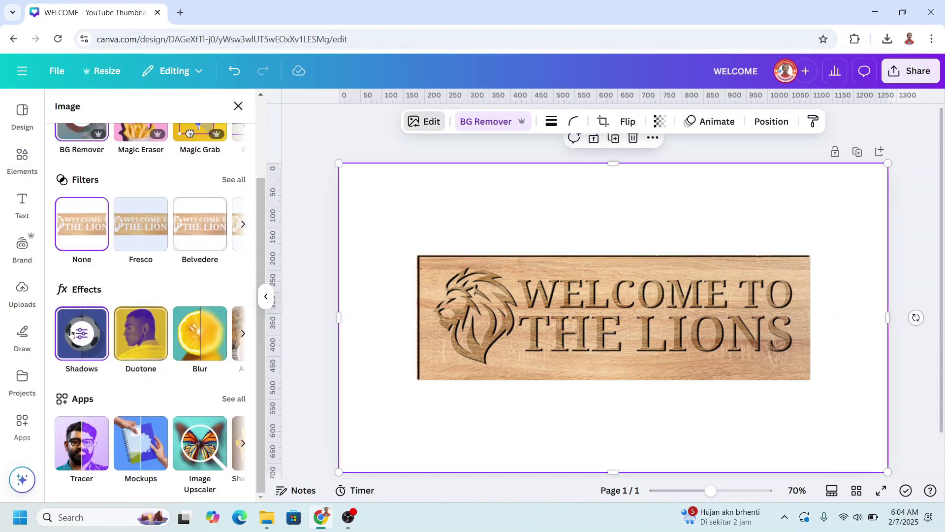
{"action": "left_click", "coordinate": [87, 337]}
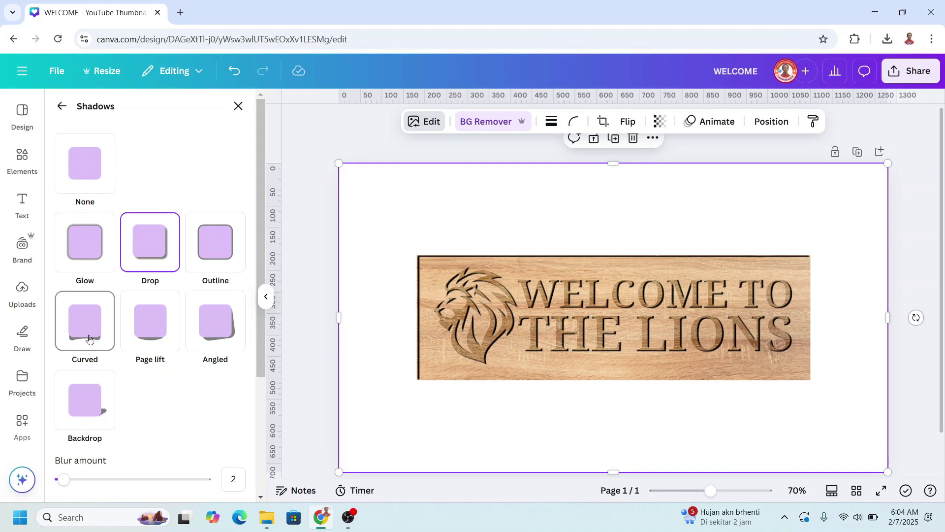
{"action": "left_click", "coordinate": [99, 340]}
{"action": "scroll", "coordinate": [107, 341], "scroll_direction": "down", "scroll_amount": 4}
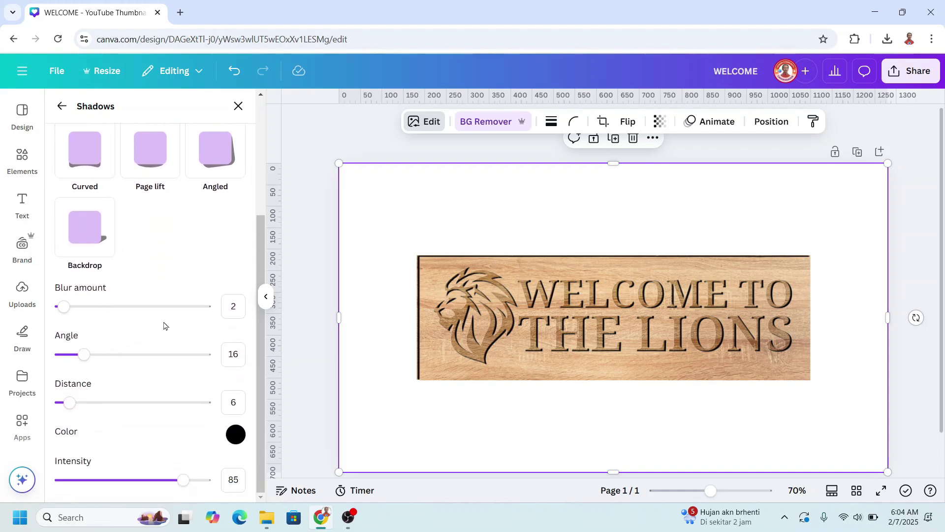
{"action": "left_click", "coordinate": [236, 310]}
{"action": "type", "text": "0"}
{"action": "key", "text": "Return"}
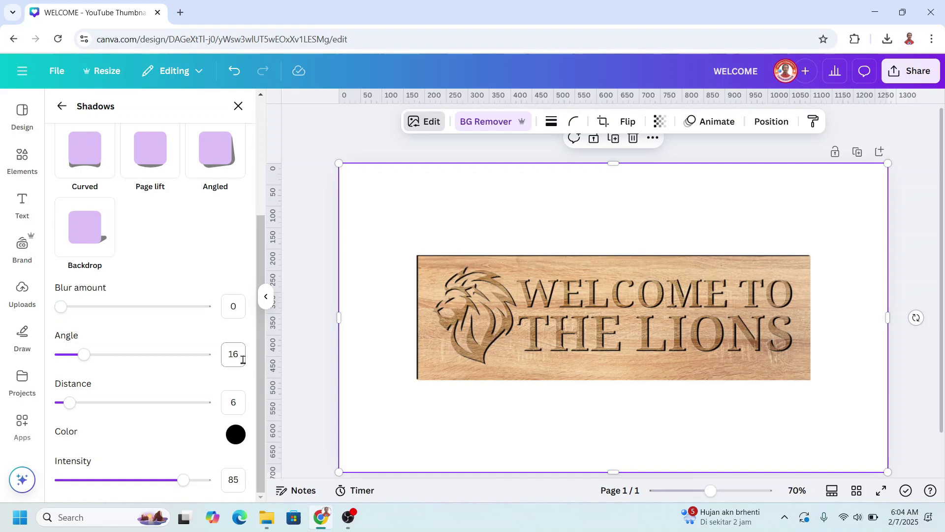
- Set the curved shadow's angle to 60
{"action": "double_click", "coordinate": [239, 358]}
{"action": "type", "text": "6"}
{"action": "key", "text": "Return"}
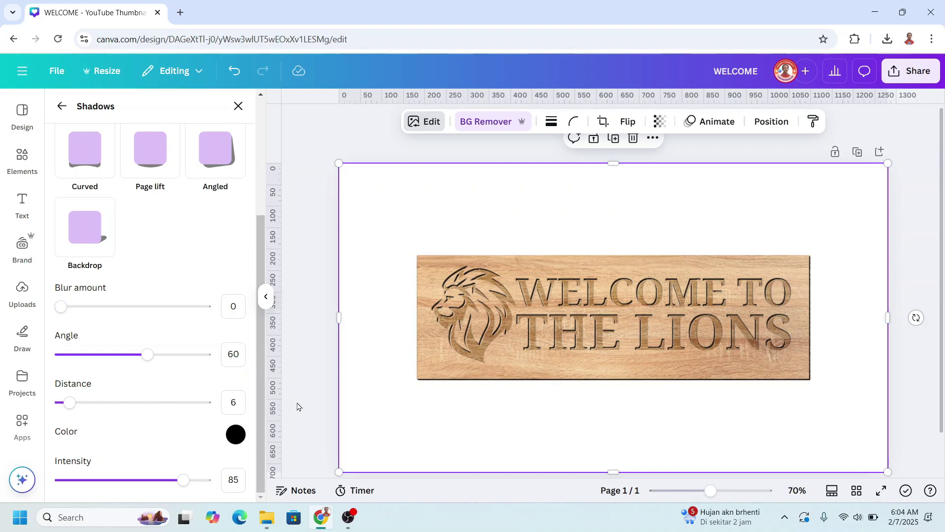
{"action": "scroll", "coordinate": [591, 433], "scroll_direction": "up", "scroll_amount": 5}
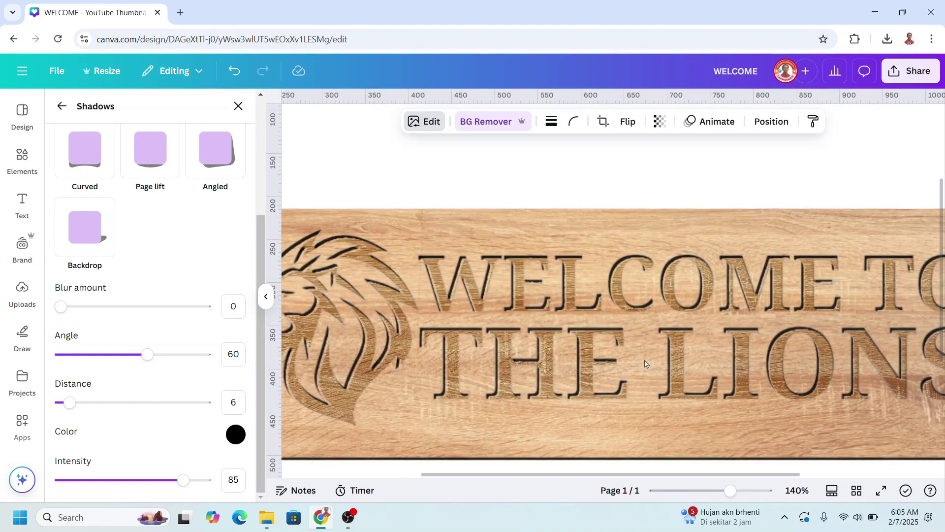
{"action": "scroll", "coordinate": [646, 365], "scroll_direction": "up", "scroll_amount": 3}
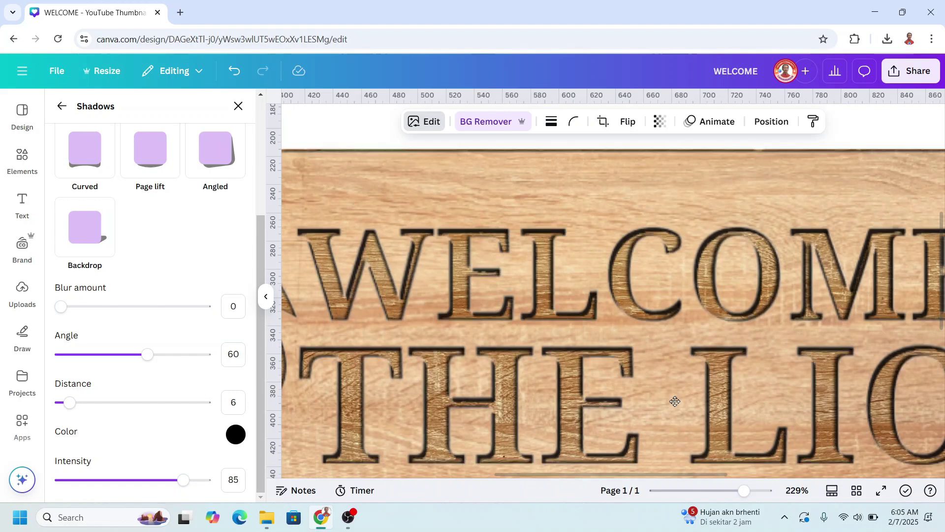
{"action": "left_click_drag", "start_coordinate": [723, 492], "coordinate": [715, 490]}
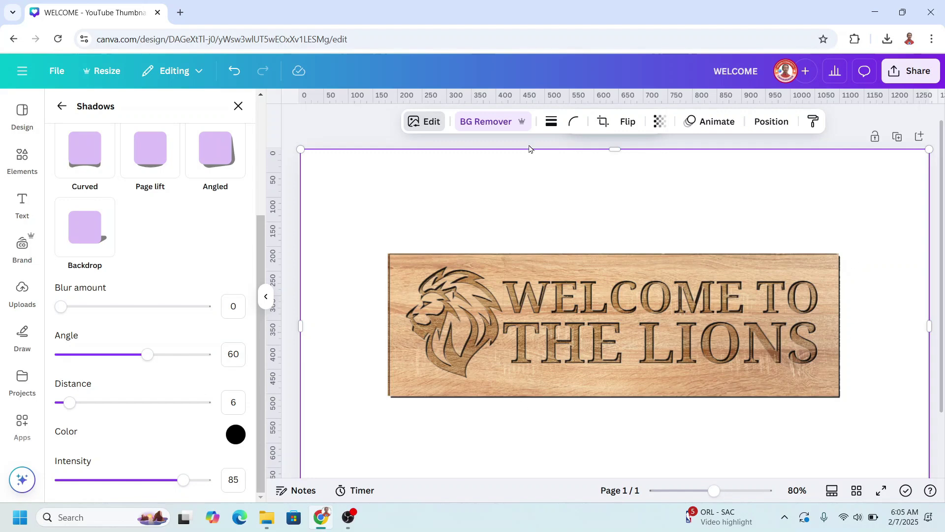
- Trim the selected sign layer's top, bottom, right and left edges to the wood board
{"action": "left_click", "coordinate": [651, 167]}
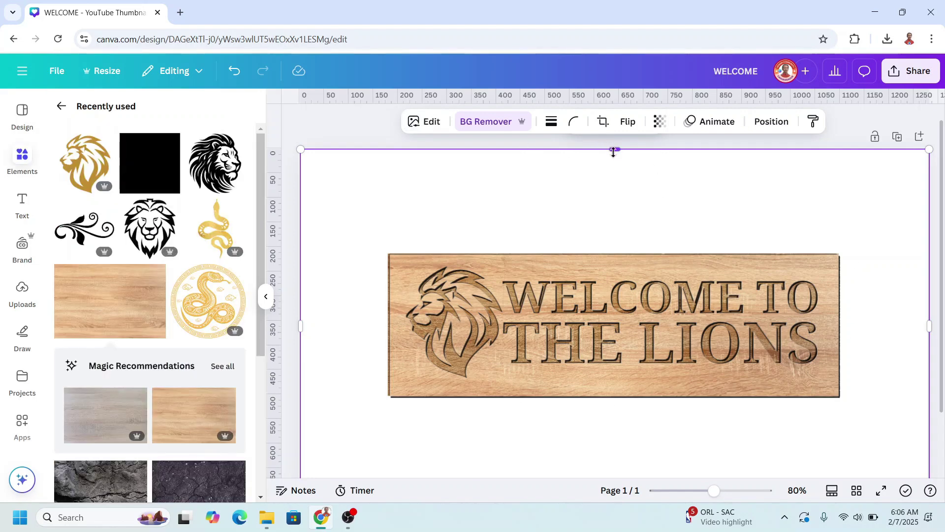
{"action": "left_click_drag", "start_coordinate": [614, 152], "coordinate": [635, 259]}
{"action": "scroll", "coordinate": [654, 400], "scroll_direction": "down", "scroll_amount": 3}
{"action": "left_click_drag", "start_coordinate": [616, 441], "coordinate": [602, 336]}
{"action": "left_click_drag", "start_coordinate": [930, 263], "coordinate": [834, 263]}
{"action": "left_click_drag", "start_coordinate": [305, 270], "coordinate": [394, 265]}
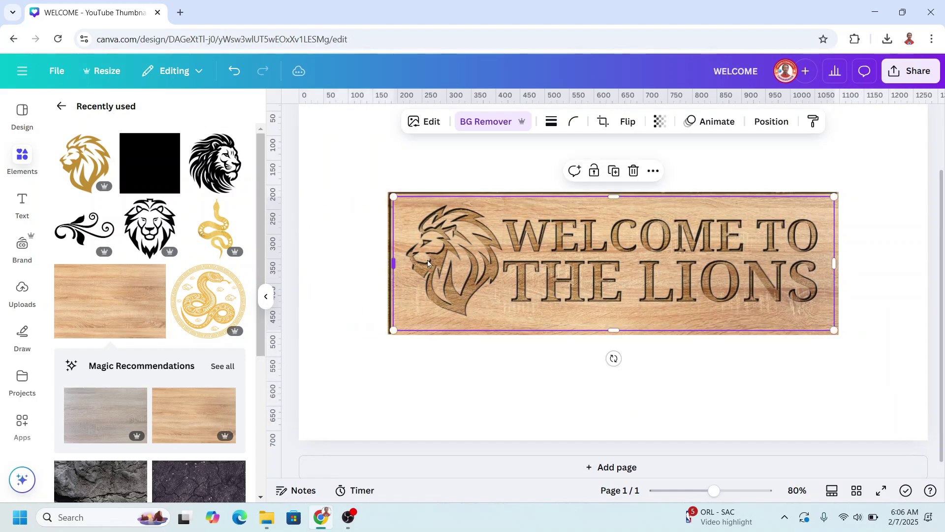
- Select the second sign layer from the Layers list and trim its edges to the board
{"action": "left_click", "coordinate": [771, 121]}
{"action": "left_click", "coordinate": [206, 136]}
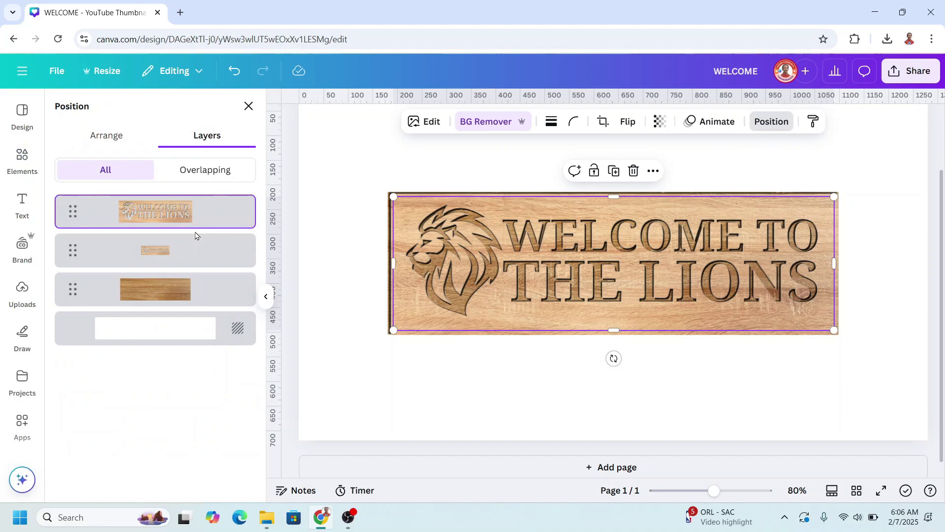
{"action": "left_click", "coordinate": [184, 251]}
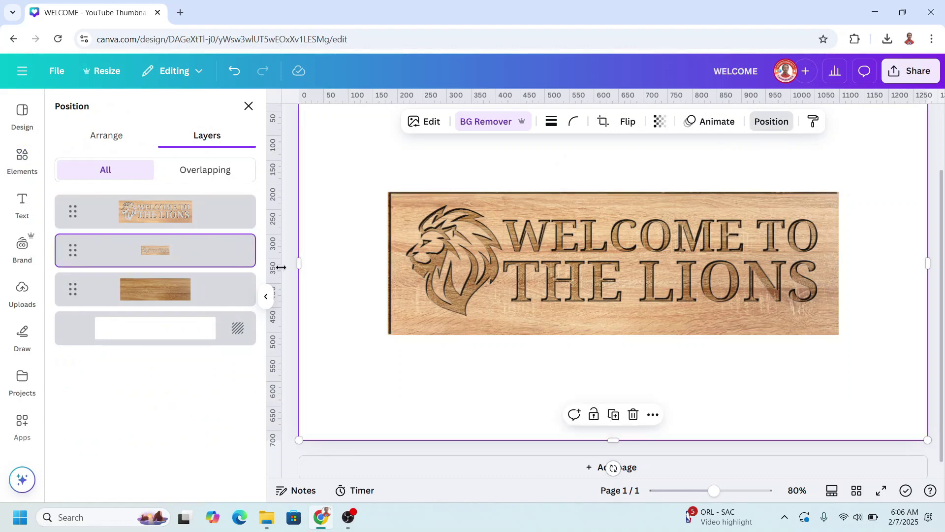
{"action": "left_click_drag", "start_coordinate": [299, 264], "coordinate": [394, 264]}
{"action": "left_click_drag", "start_coordinate": [928, 265], "coordinate": [834, 265]}
{"action": "left_click_drag", "start_coordinate": [613, 439], "coordinate": [611, 331]}
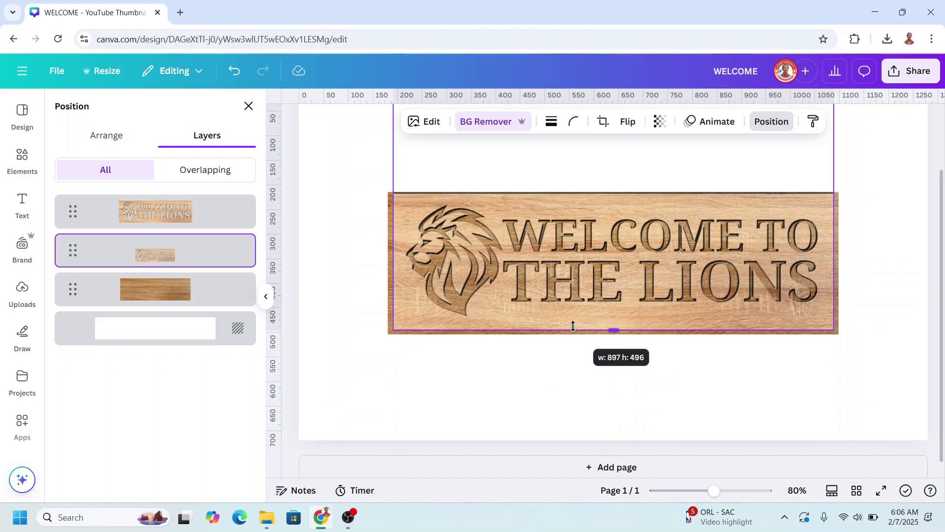
{"action": "scroll", "coordinate": [611, 331], "scroll_direction": "up", "scroll_amount": 3}
{"action": "left_click_drag", "start_coordinate": [614, 164], "coordinate": [366, 279]}
- Trim the wood background layer's left, right and bottom edges to match the sign
{"action": "left_click", "coordinate": [165, 290]}
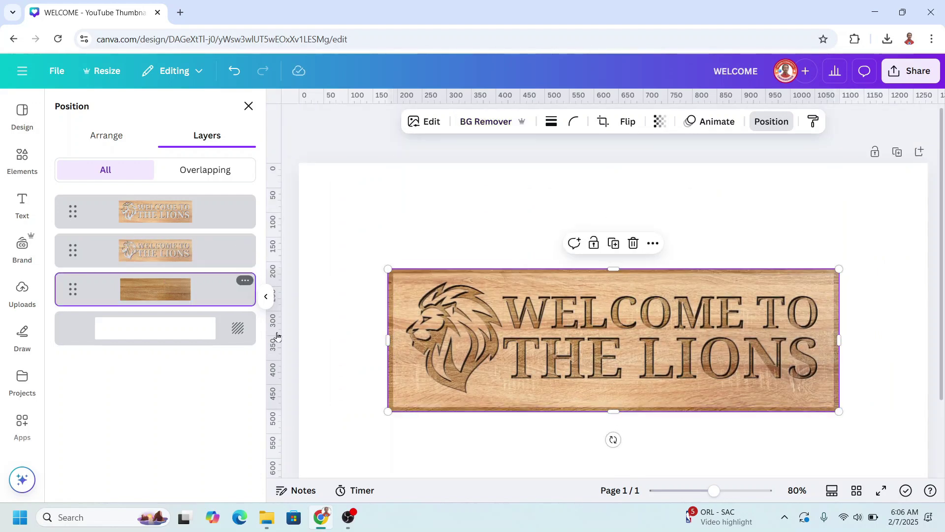
{"action": "left_click_drag", "start_coordinate": [389, 344], "coordinate": [394, 339]}
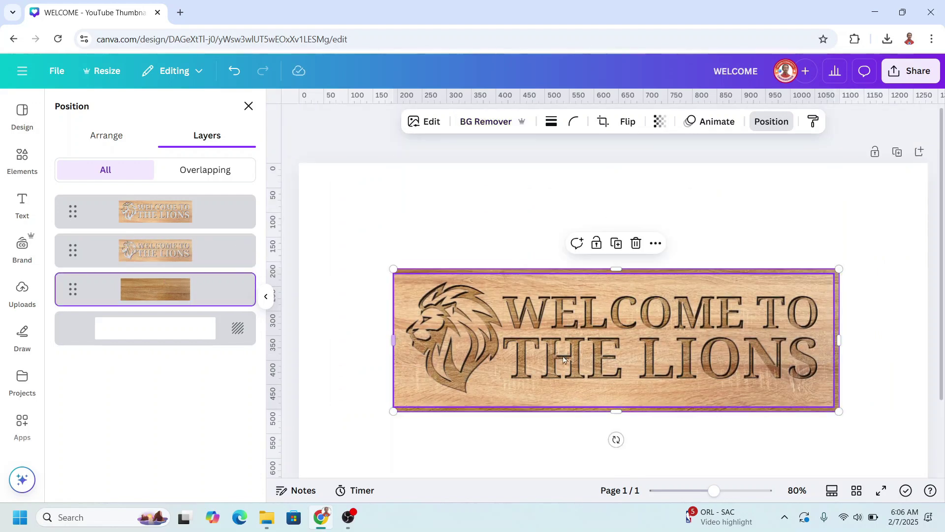
{"action": "left_click_drag", "start_coordinate": [840, 338], "coordinate": [834, 338]}
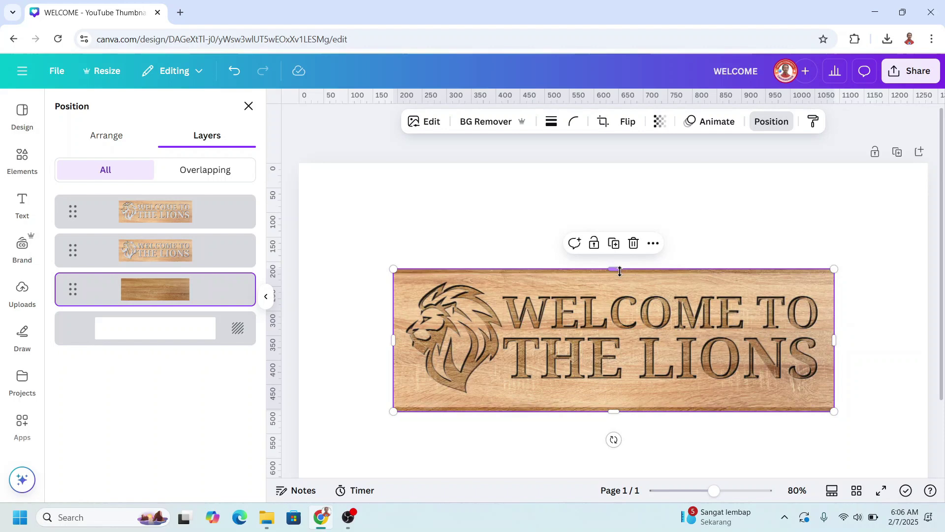
{"action": "left_click_drag", "start_coordinate": [616, 412], "coordinate": [613, 408]}
- Deselect the sign and download the WELCOME sign design as a PNG via Share > Download
{"action": "left_click", "coordinate": [871, 398]}
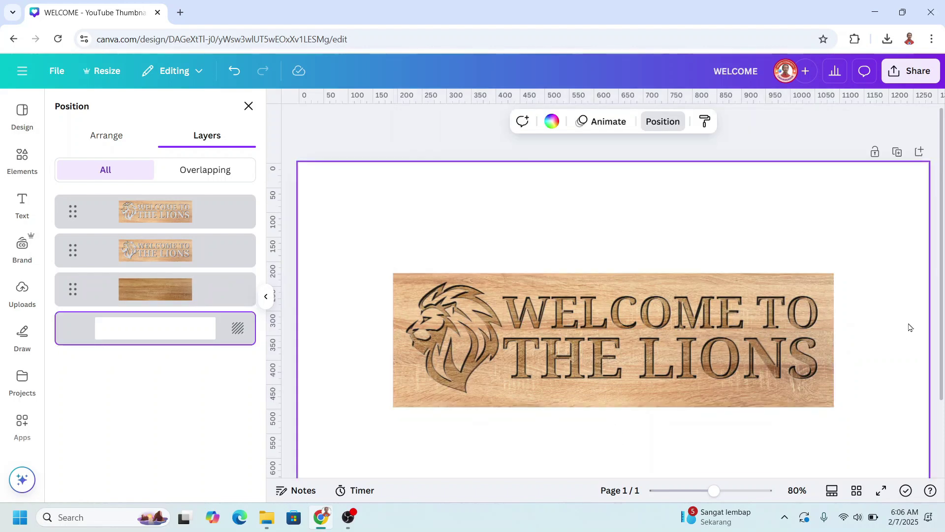
{"action": "left_click", "coordinate": [911, 71]}
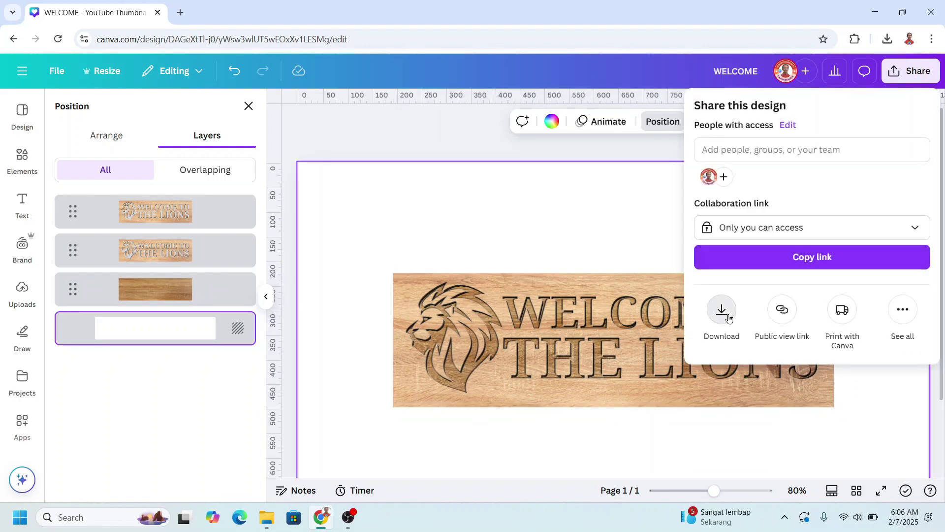
{"action": "left_click", "coordinate": [721, 309]}
{"action": "left_click", "coordinate": [801, 347]}
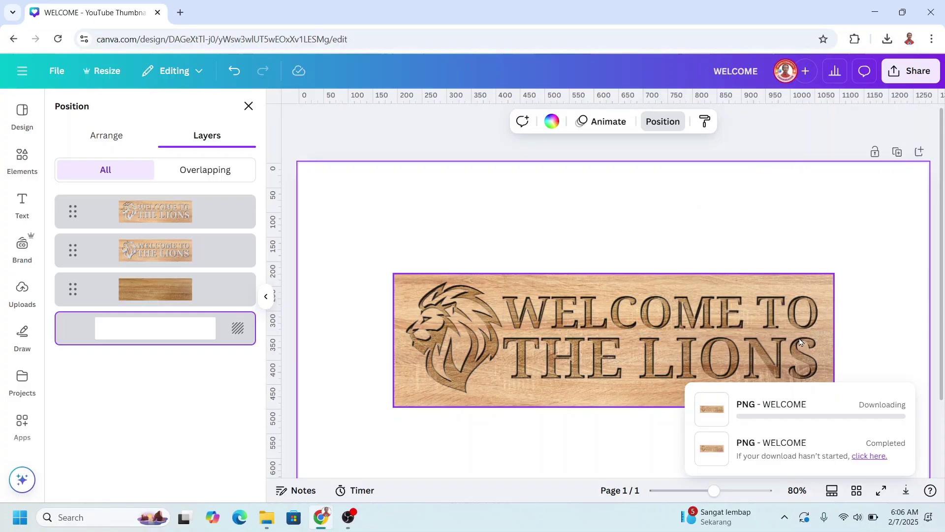